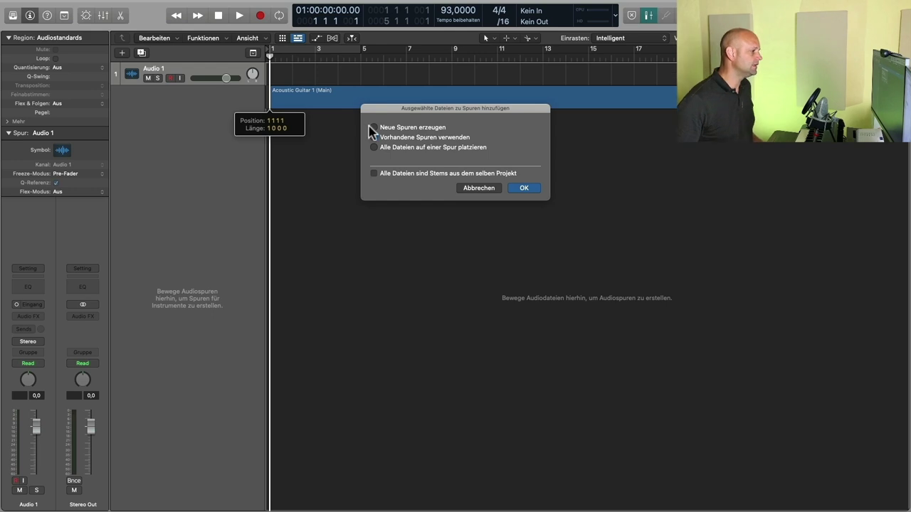
# Step: Add the selected audio files on new tracks, remove the empty Audio 1 track and fit the whole arrangement in view
pyautogui.click(525, 188)
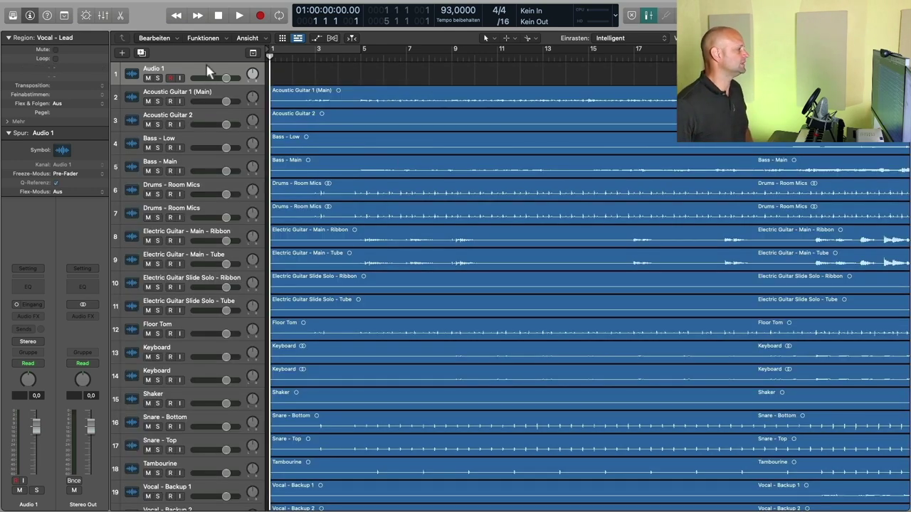
pyautogui.click(207, 71)
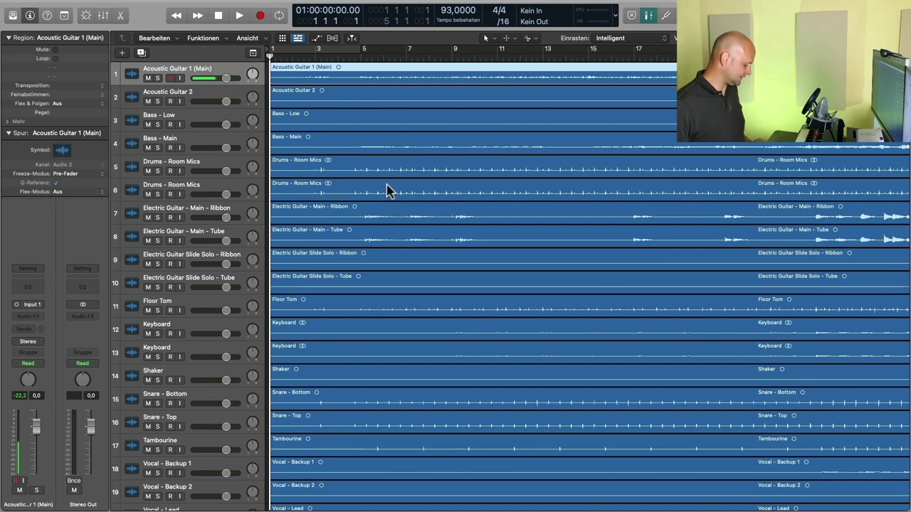
pyautogui.press('z')
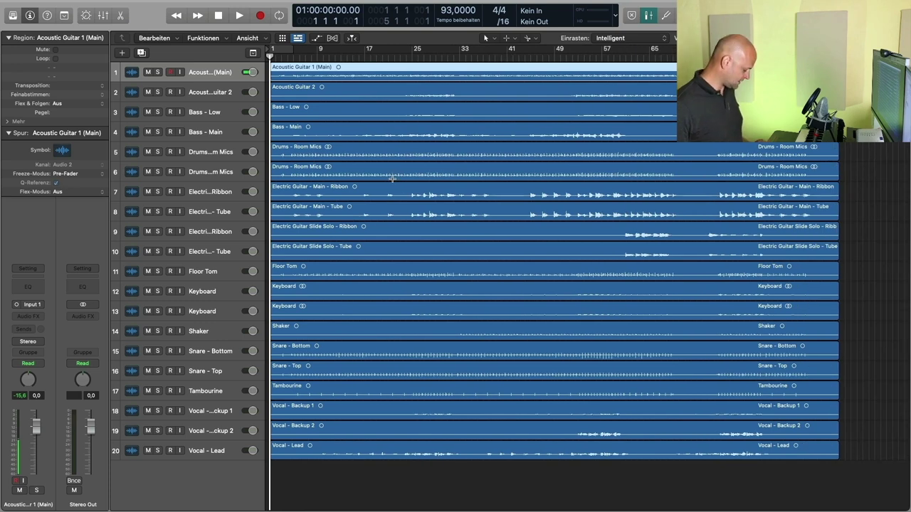
# Step: Play a passage near the end of the song with the mixer open to check the channel and Stereo Out levels
pyautogui.press('x')
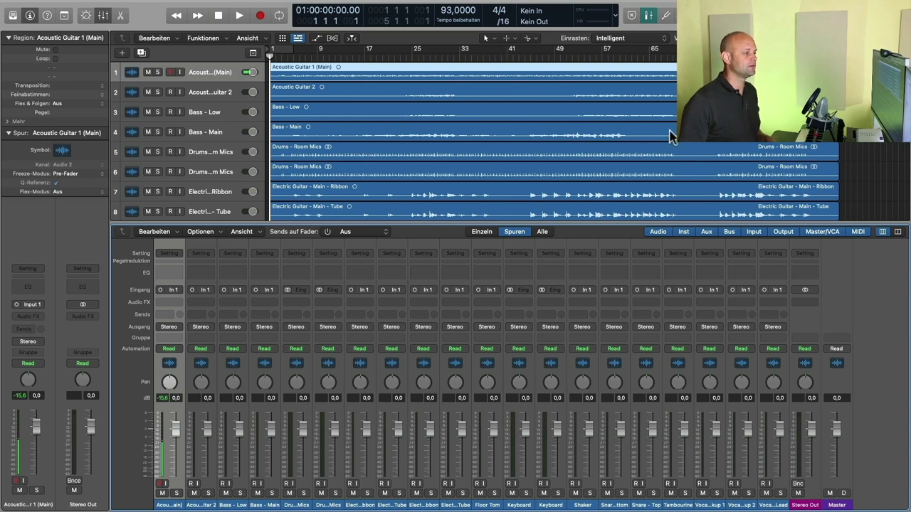
pyautogui.click(726, 48)
pyautogui.press('space')
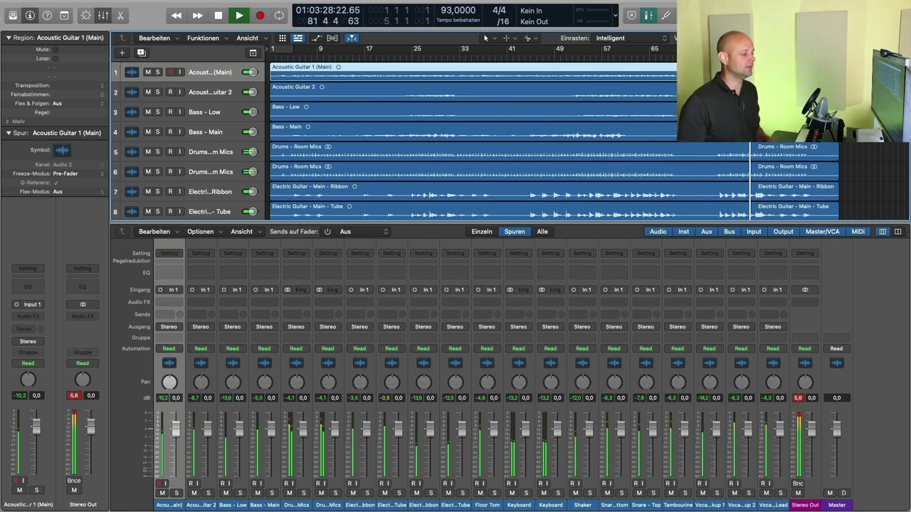
pyautogui.press('space')
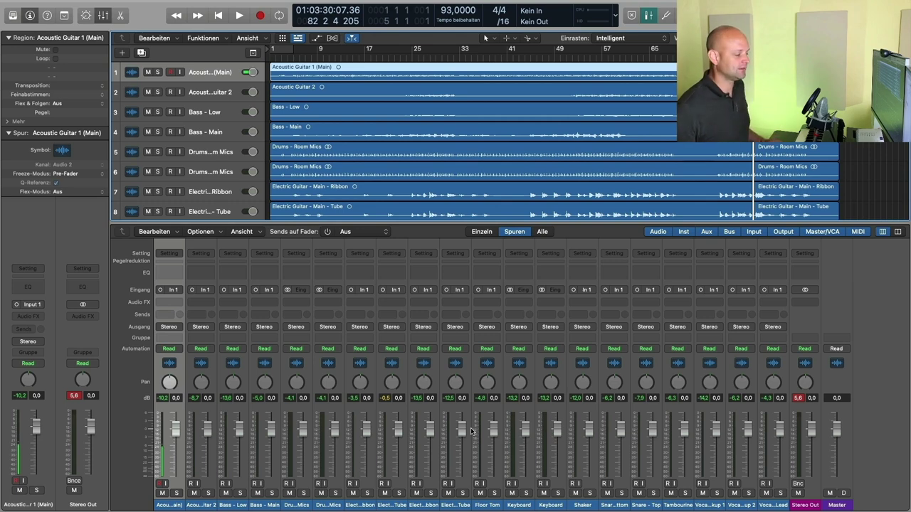
pyautogui.press('x')
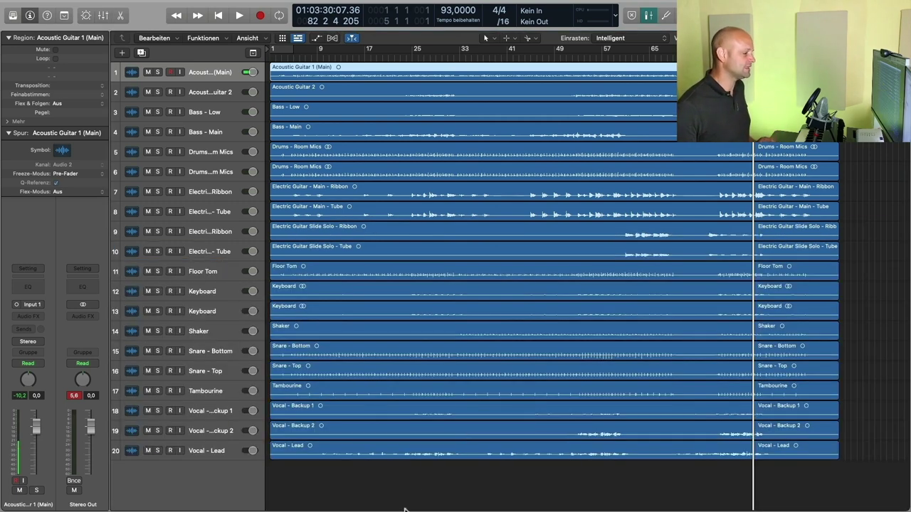
# Step: Select all regions, reset the mixer's peak displays and play an early passage to check the channel levels
pyautogui.click(405, 483)
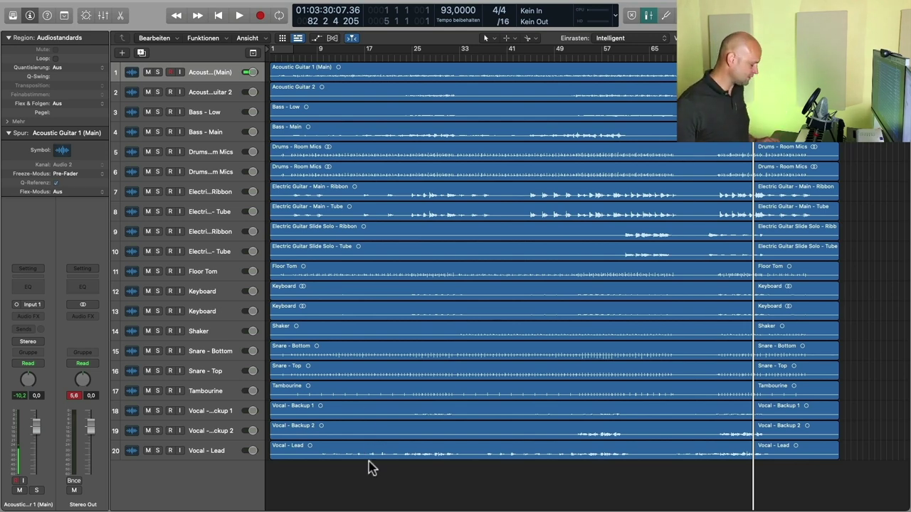
pyautogui.press('super+a')
pyautogui.press('x')
pyautogui.click(798, 399)
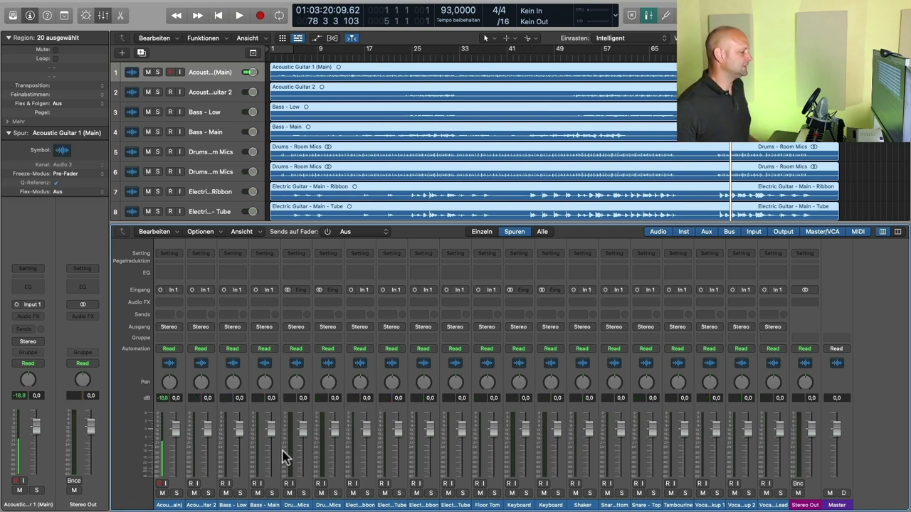
pyautogui.click(331, 55)
pyautogui.press('space')
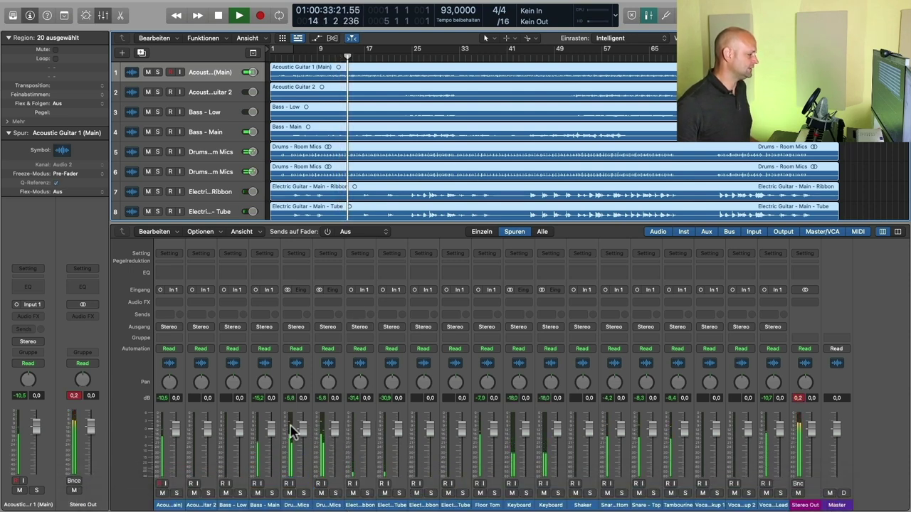
# Step: Stop playback and set the region gain on both Drums - Room Mics tracks to -4 dB
pyautogui.click(297, 506)
pyautogui.press('space')
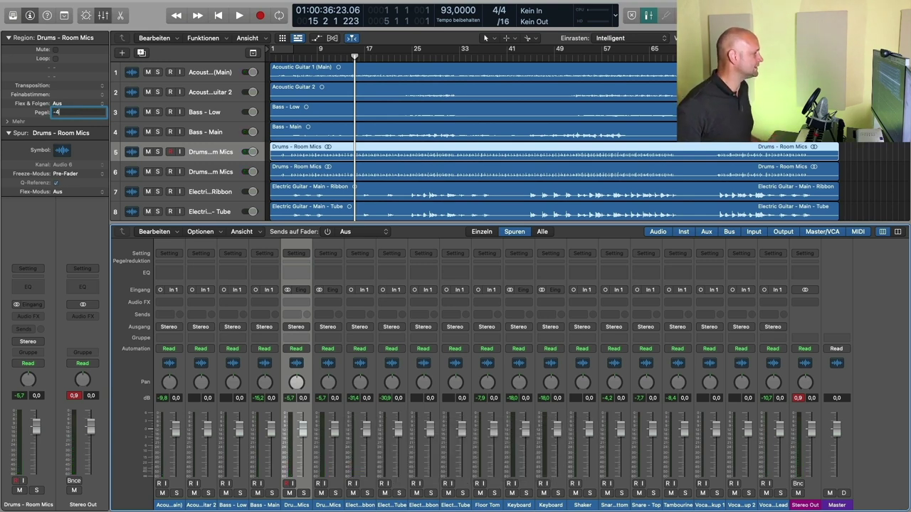
pyautogui.press('Return')
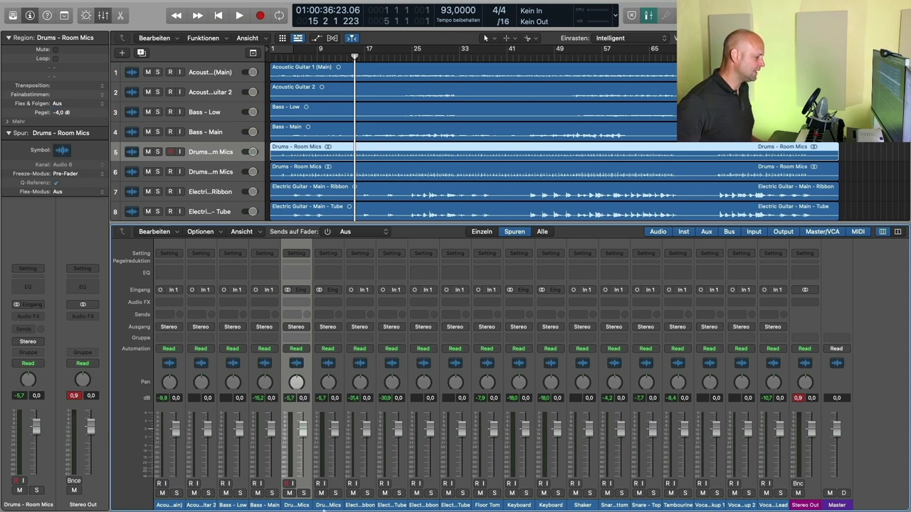
pyautogui.click(327, 505)
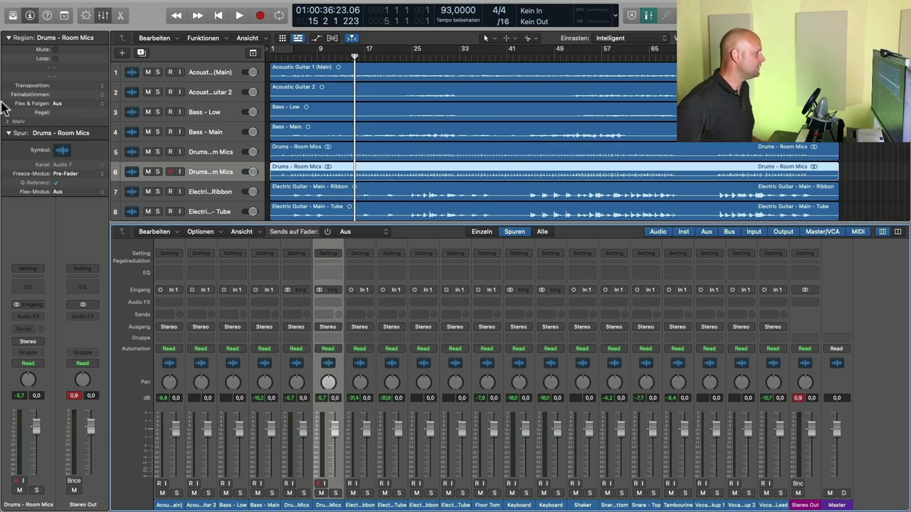
pyautogui.doubleClick(74, 112)
pyautogui.write('-4')
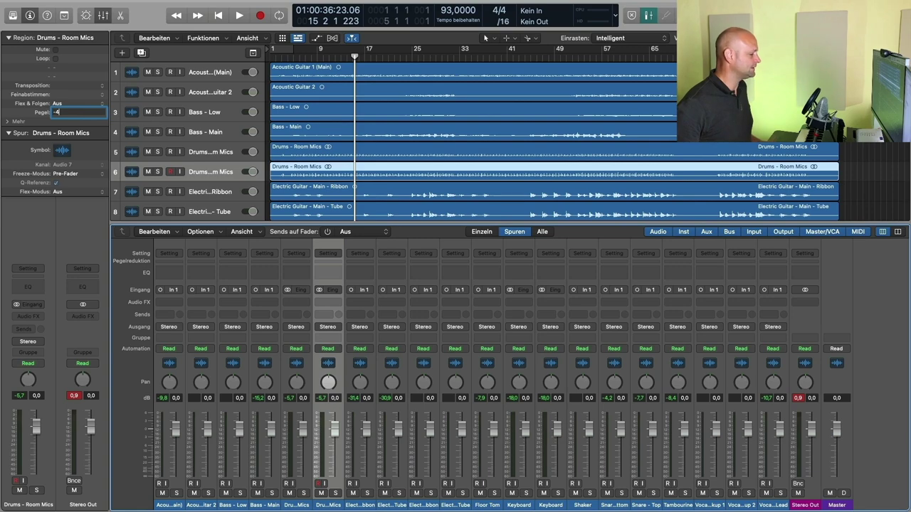
pyautogui.press('Return')
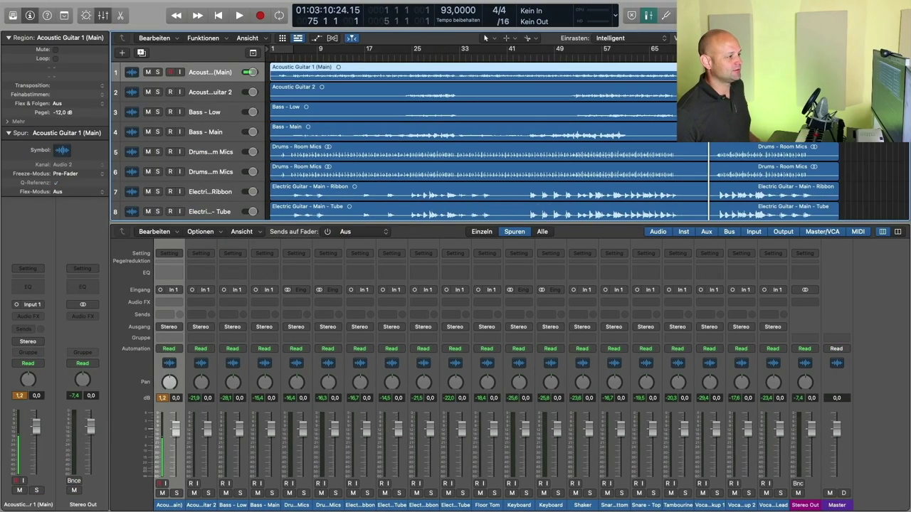
# Step: Play the passage from bar 74 to check the Stereo Out level, then hide the mixer
pyautogui.press(',')
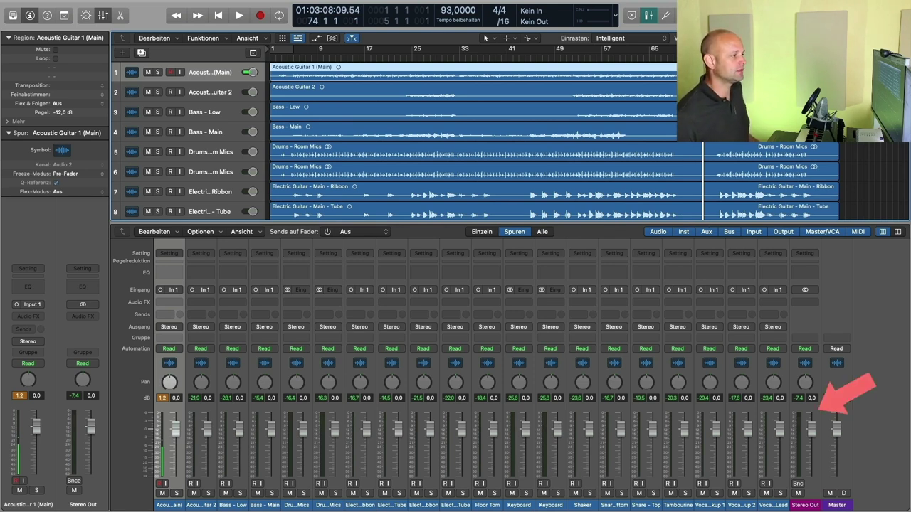
pyautogui.press('space')
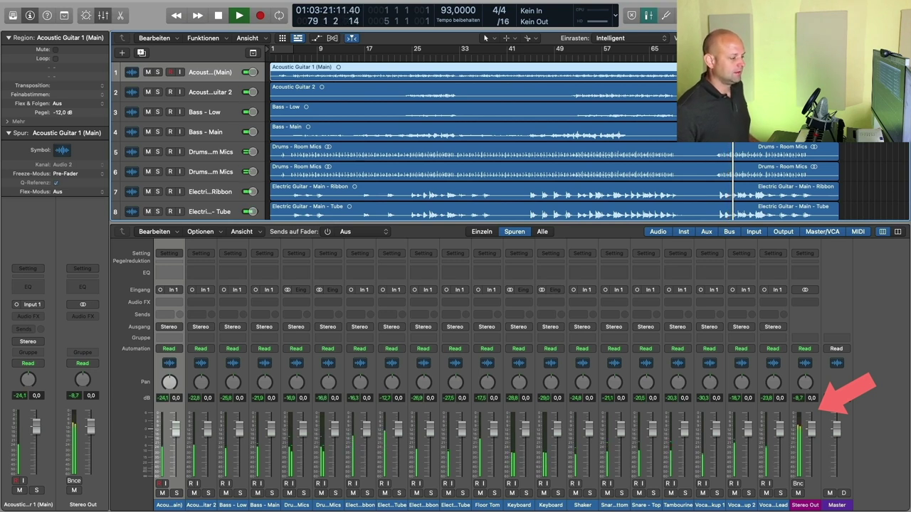
pyautogui.press('space')
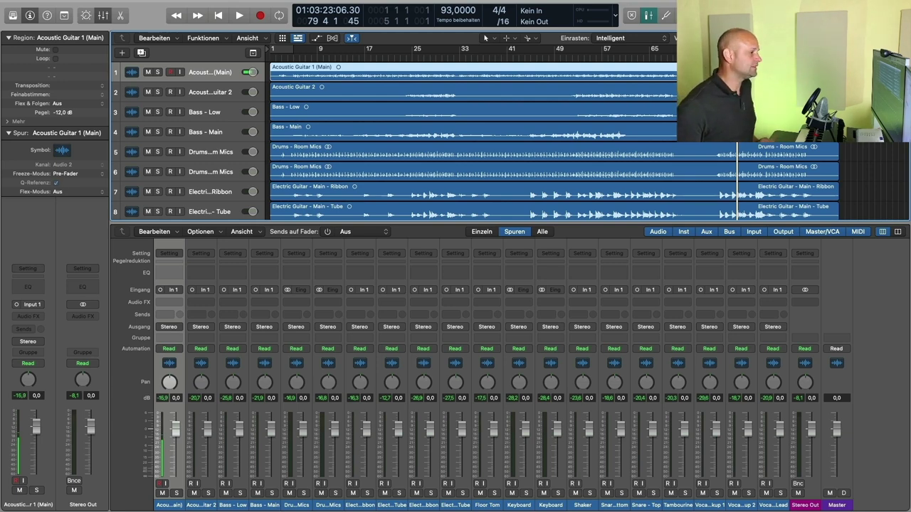
pyautogui.press('x')
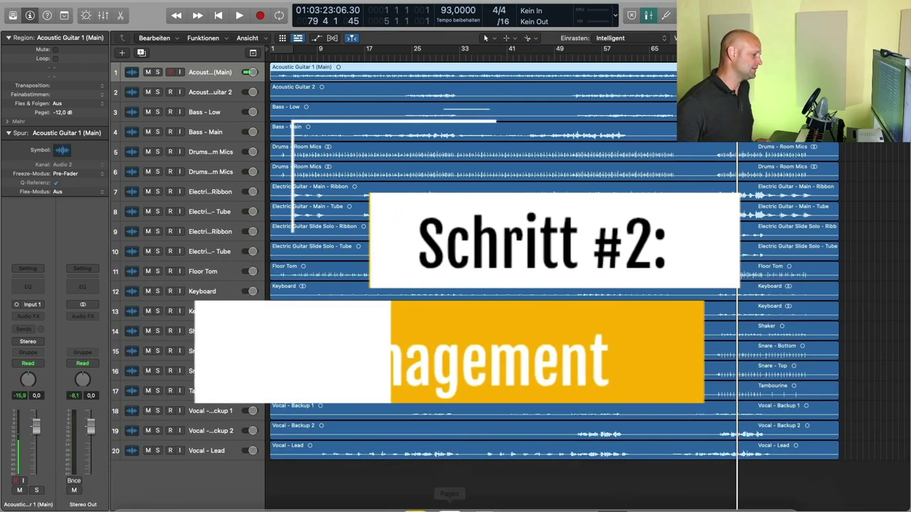
# Step: Reorder the tracks so Floor Tom, Snare - Top, Snare - Bottom, Shaker and Tambourine come first, followed by Bass - Low and Bass - Main
pyautogui.press('super+Up')
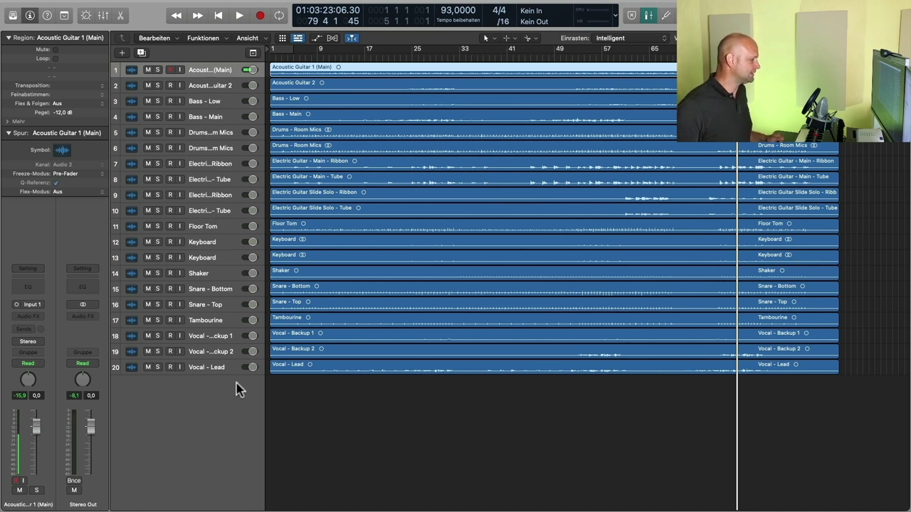
pyautogui.click(211, 291)
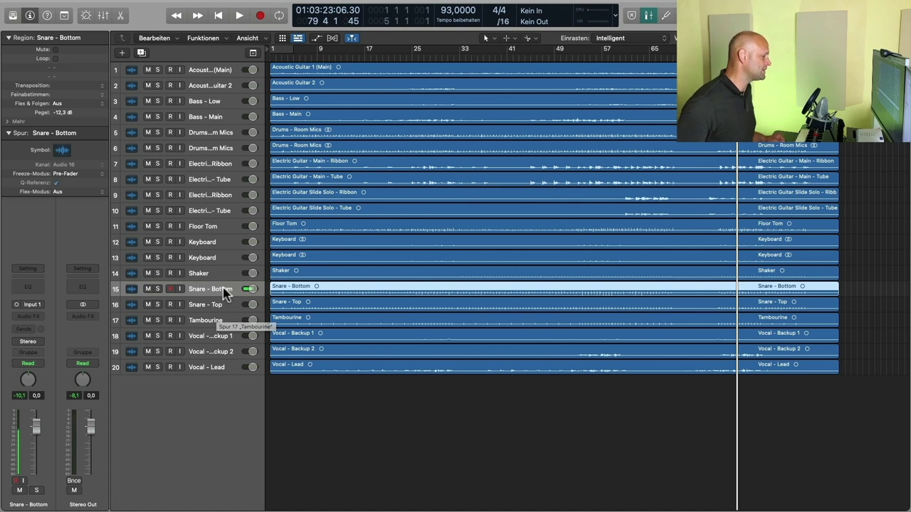
pyautogui.click(218, 228)
pyautogui.moveTo(220, 228); pyautogui.dragTo(205, 70)
pyautogui.moveTo(213, 308); pyautogui.dragTo(211, 85)
pyautogui.moveTo(214, 306); pyautogui.dragTo(211, 101)
pyautogui.moveTo(213, 306); pyautogui.dragTo(211, 116)
pyautogui.moveTo(214, 321); pyautogui.dragTo(210, 144)
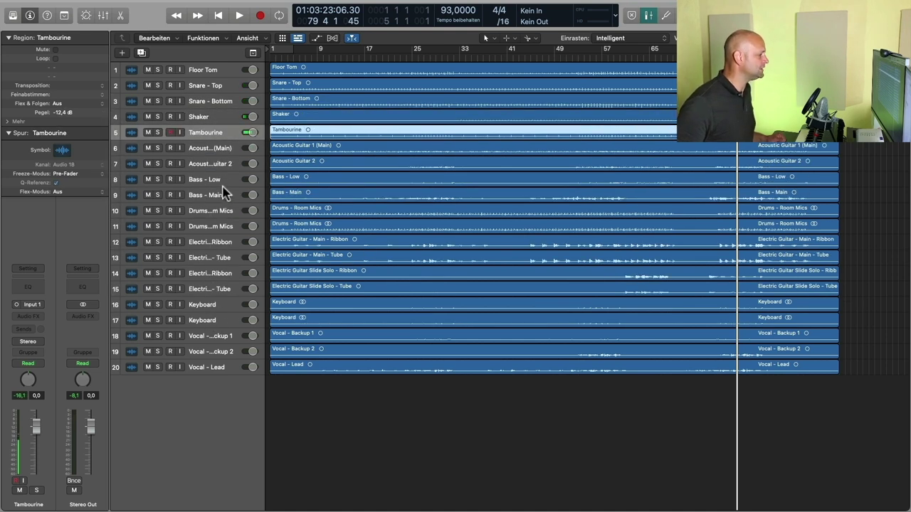
pyautogui.moveTo(223, 183); pyautogui.dragTo(219, 149)
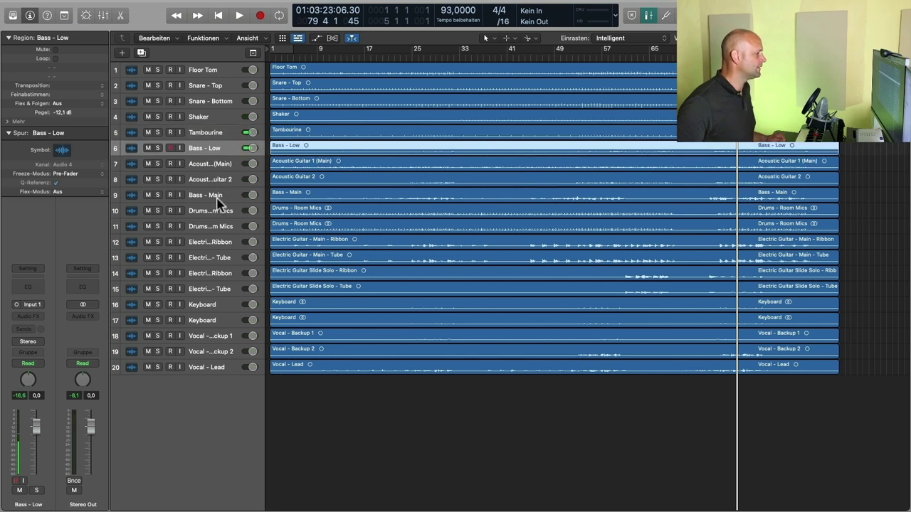
pyautogui.moveTo(217, 199); pyautogui.dragTo(217, 164)
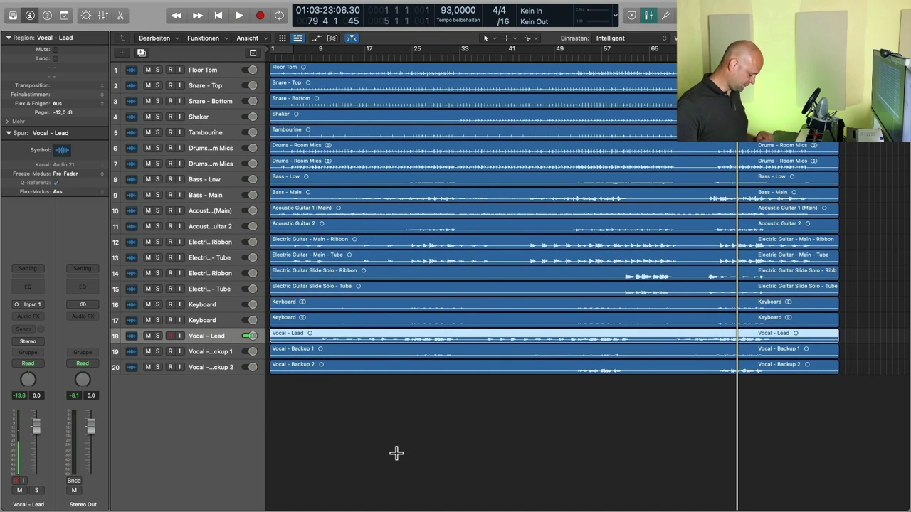
# Step: In the mixer, color the seven drum and percussion tracks dark brown and the two bass tracks reddish brown
pyautogui.press('x')
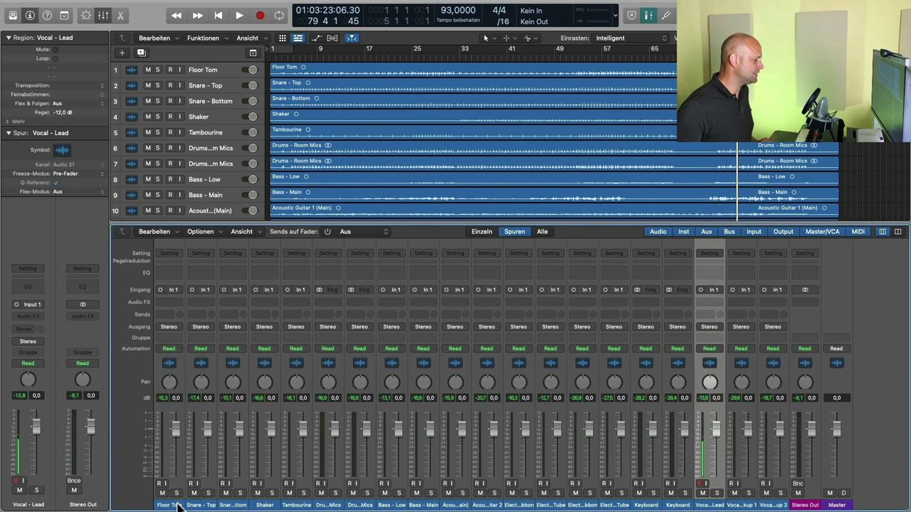
pyautogui.moveTo(164, 507); pyautogui.dragTo(361, 506)
pyautogui.hotkey('alt', 'c')
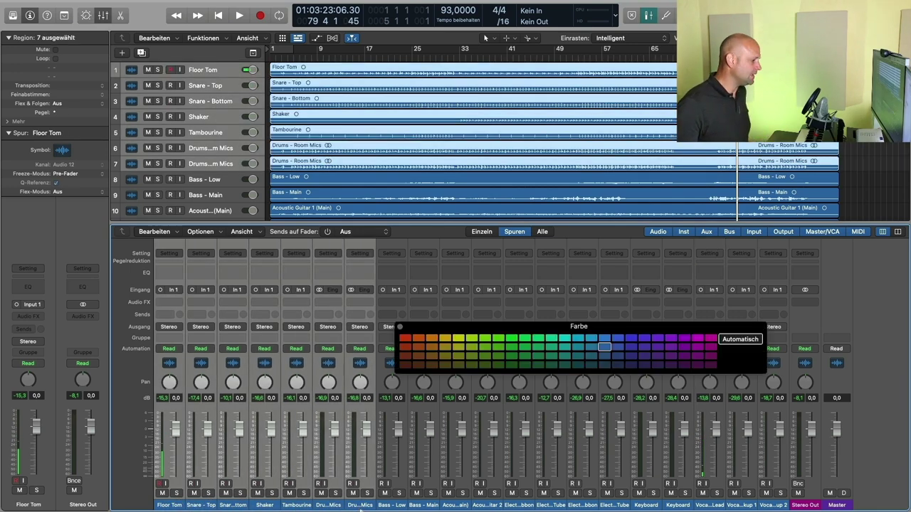
pyautogui.click(404, 364)
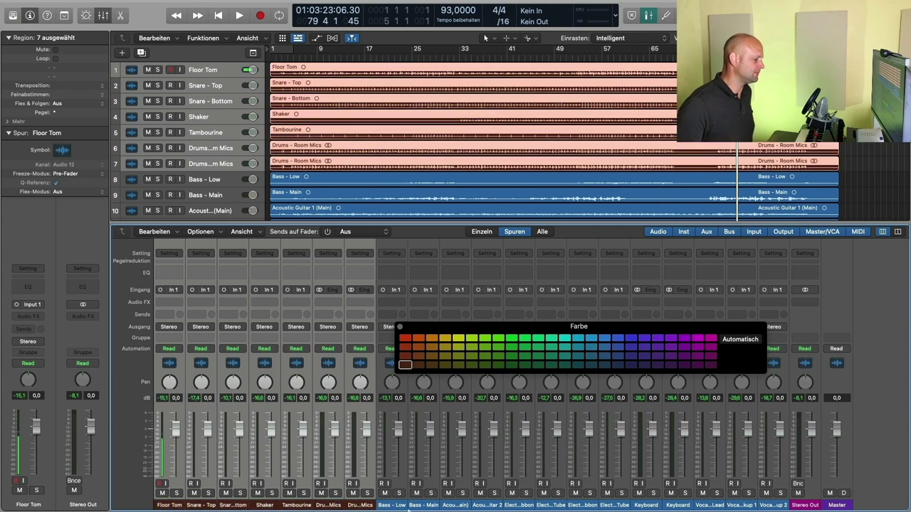
pyautogui.moveTo(397, 507); pyautogui.dragTo(423, 507)
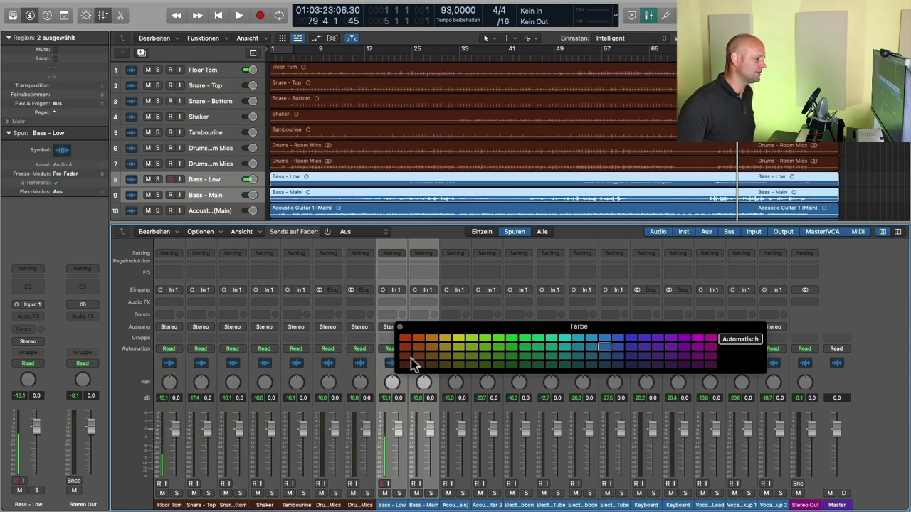
pyautogui.click(410, 358)
# Step: Color the two acoustic guitar tracks yellow and the four electric guitar tracks orange
pyautogui.moveTo(453, 506); pyautogui.dragTo(485, 506)
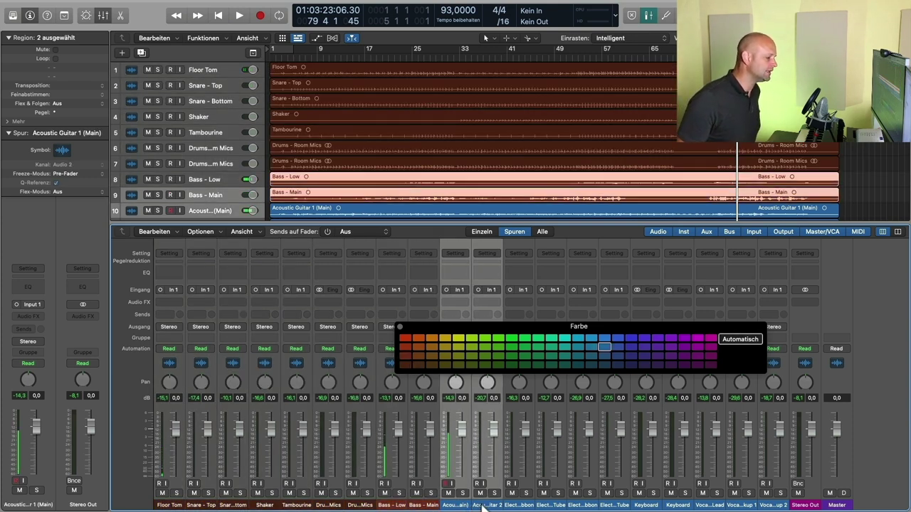
pyautogui.click(419, 355)
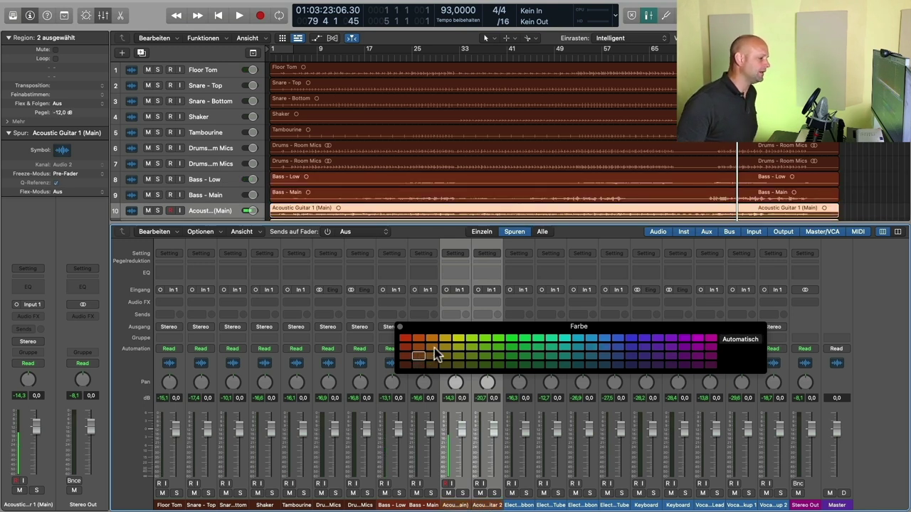
pyautogui.click(445, 339)
pyautogui.moveTo(517, 508); pyautogui.dragTo(616, 506)
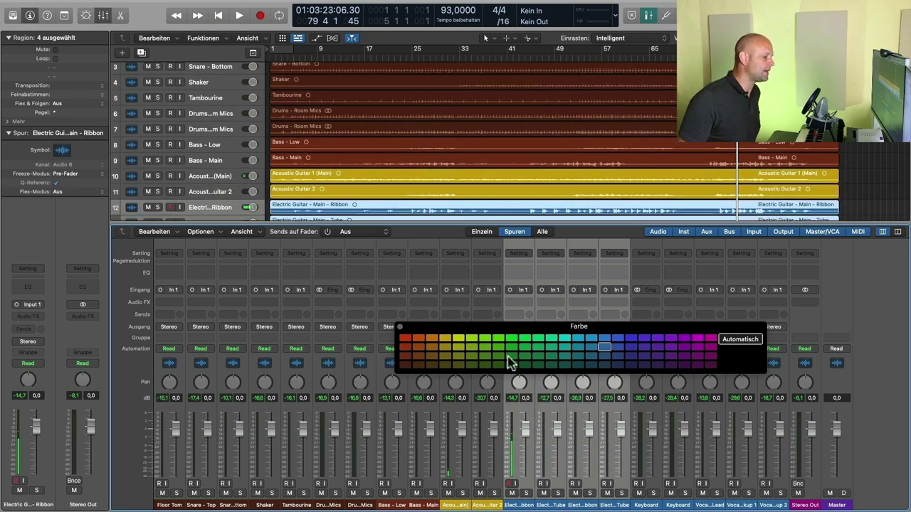
pyautogui.click(432, 339)
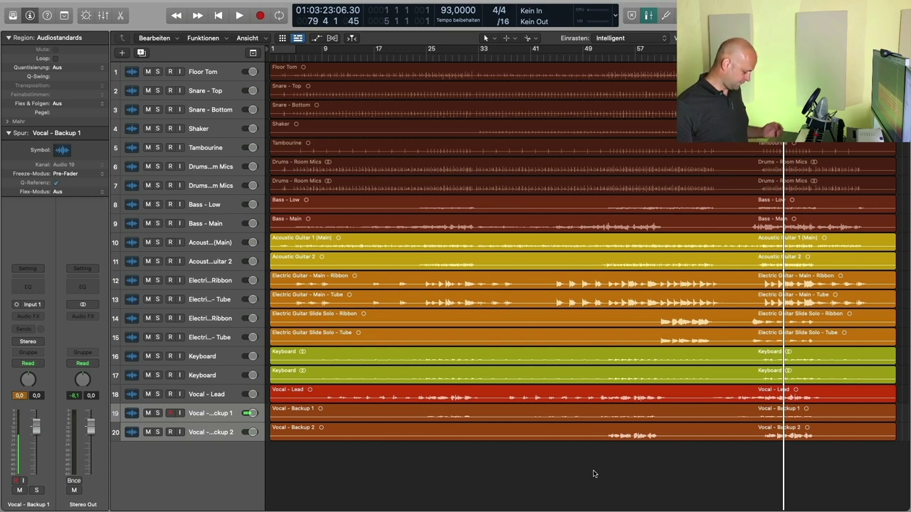
# Step: Review the order and colors of the channel strips in the mixer
pyautogui.press('x')
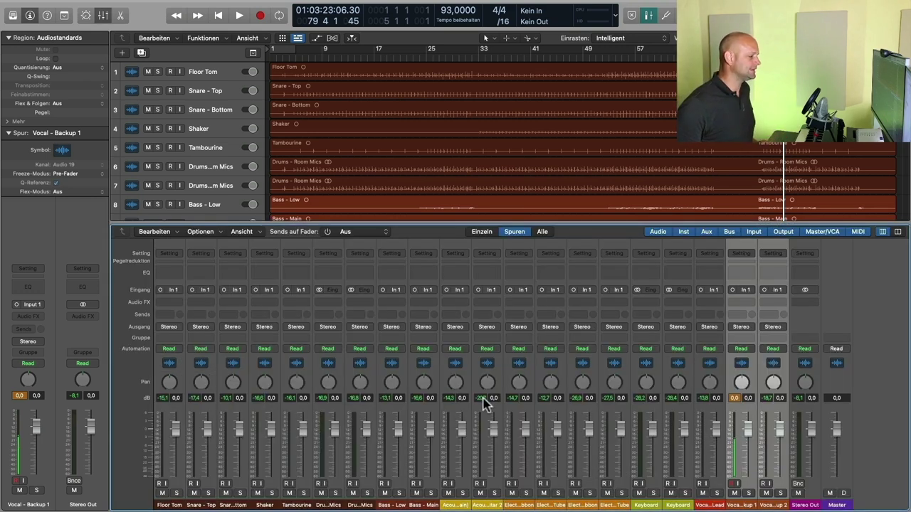
pyautogui.press('x')
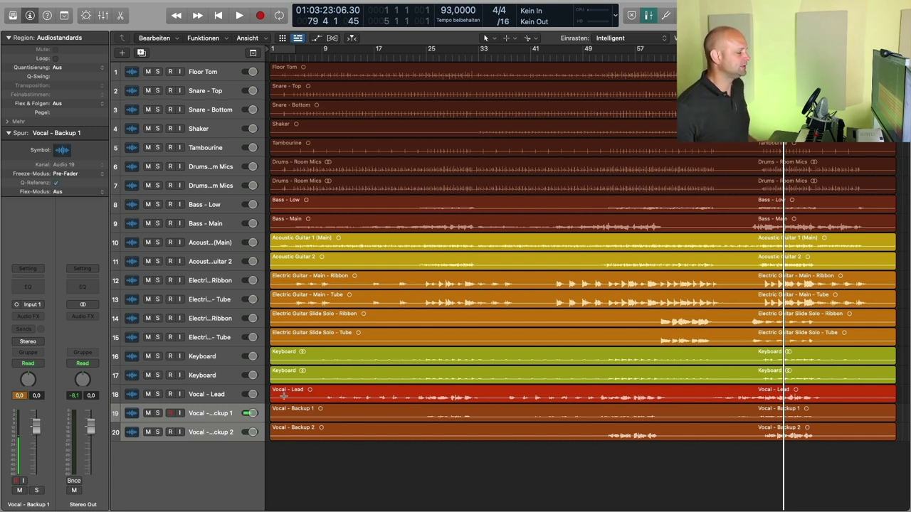
# Step: Turn on automatic zoom of the focused track and trim the silence off the start of the Shaker region, to about bar 32
pyautogui.click(212, 73)
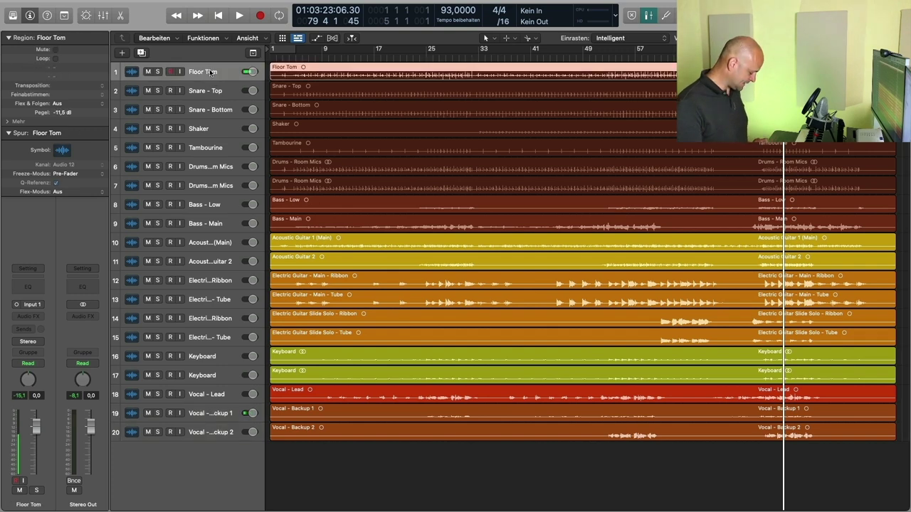
pyautogui.hotkey('ctrl', 'z')
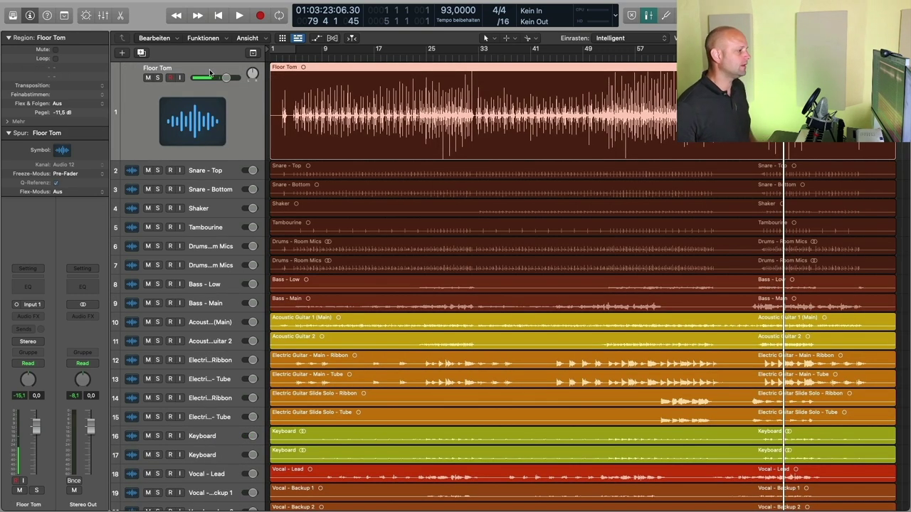
pyautogui.press('Down')
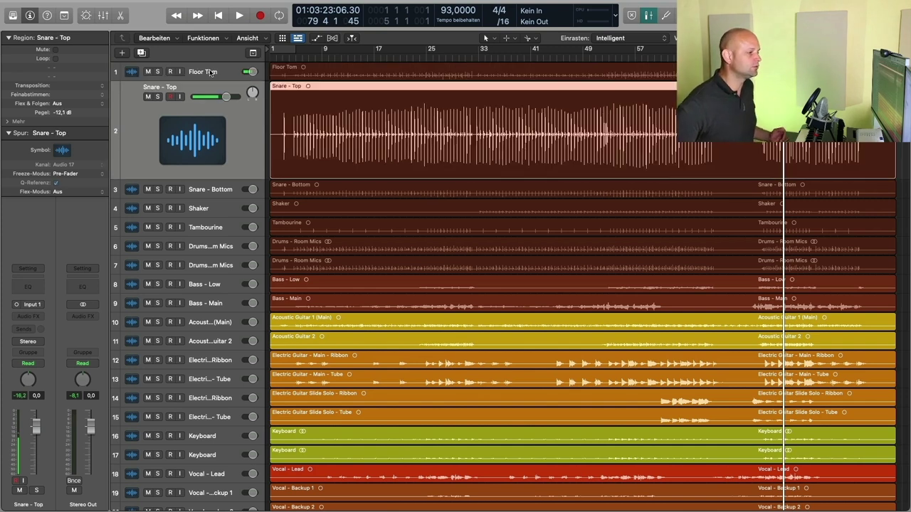
pyautogui.press('Down')
pyautogui.press('Down')
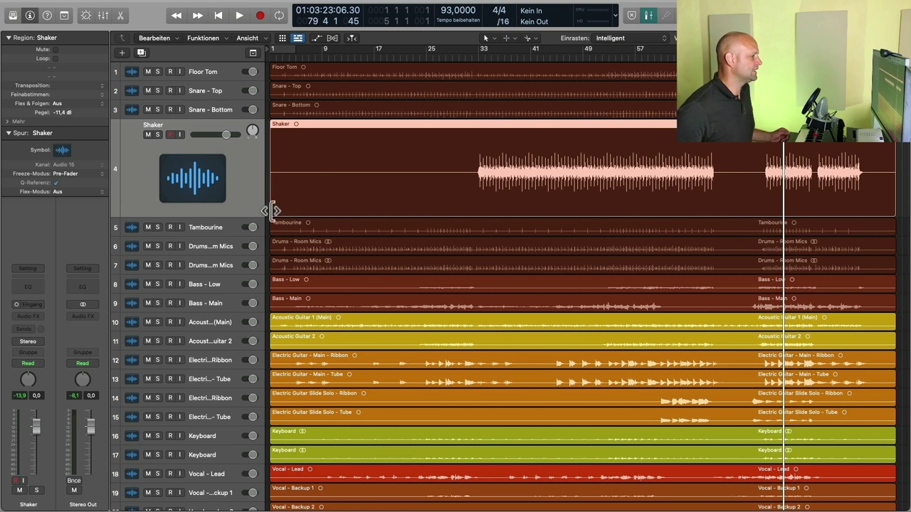
pyautogui.moveTo(277, 209); pyautogui.dragTo(452, 220)
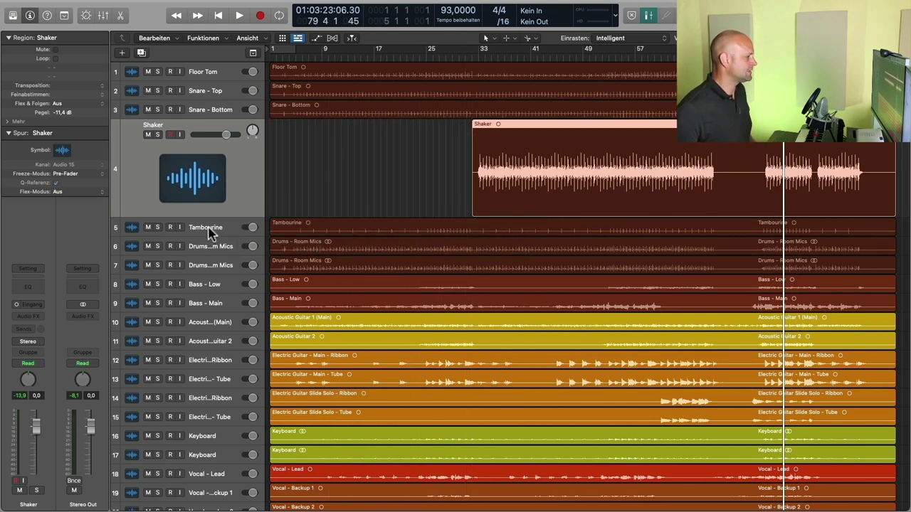
# Step: Cut the silence out of Acoustic Guitar 2 before its first passage and between the first and second passages
pyautogui.click(211, 233)
pyautogui.press('Down')
pyautogui.press('Down')
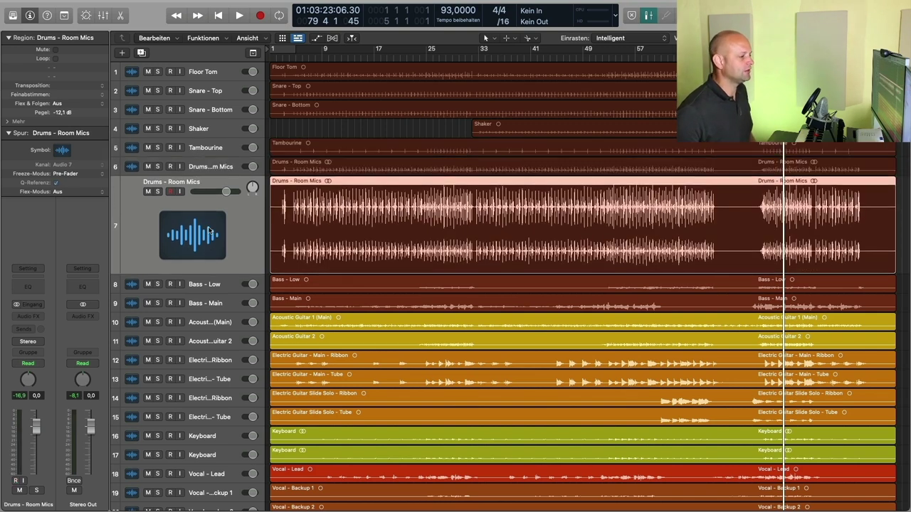
pyautogui.press('Down')
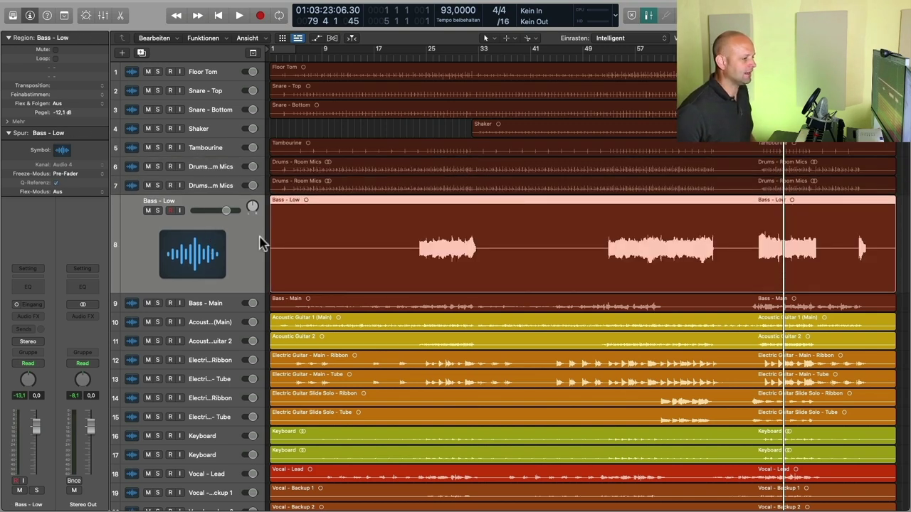
pyautogui.press('Down')
pyautogui.press('Down')
pyautogui.press('Down')
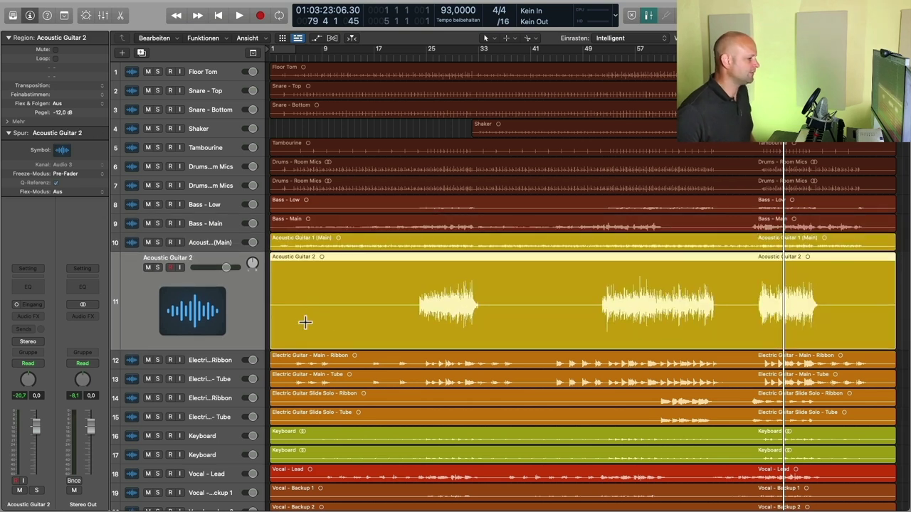
pyautogui.moveTo(283, 338); pyautogui.dragTo(423, 334)
pyautogui.moveTo(483, 310); pyautogui.dragTo(598, 318)
pyautogui.press('Delete')
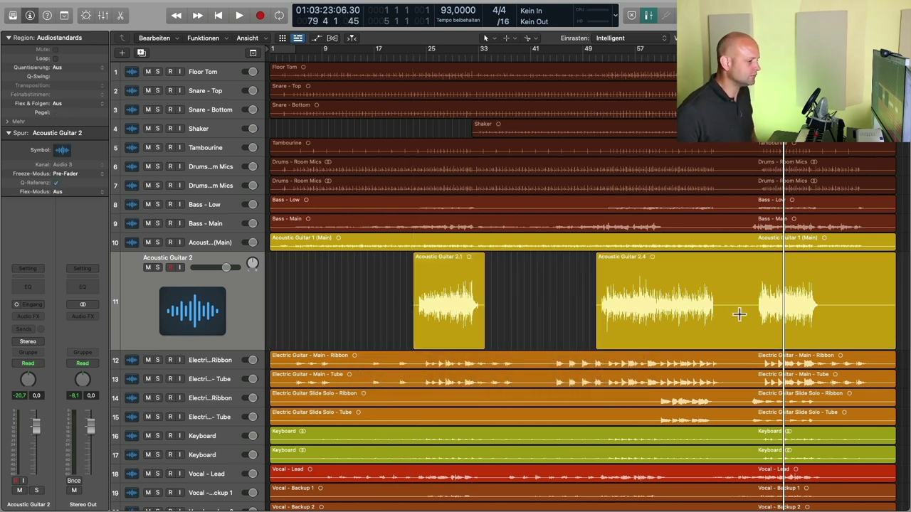
# Step: Remove the silent gap before the last passage of Acoustic Guitar 2 and the silence after it
pyautogui.moveTo(718, 313); pyautogui.dragTo(904, 313)
pyautogui.press('Delete')
pyautogui.hscroll(3, 799, 313)
pyautogui.press('Delete')
pyautogui.scroll(-1, 238, 331)
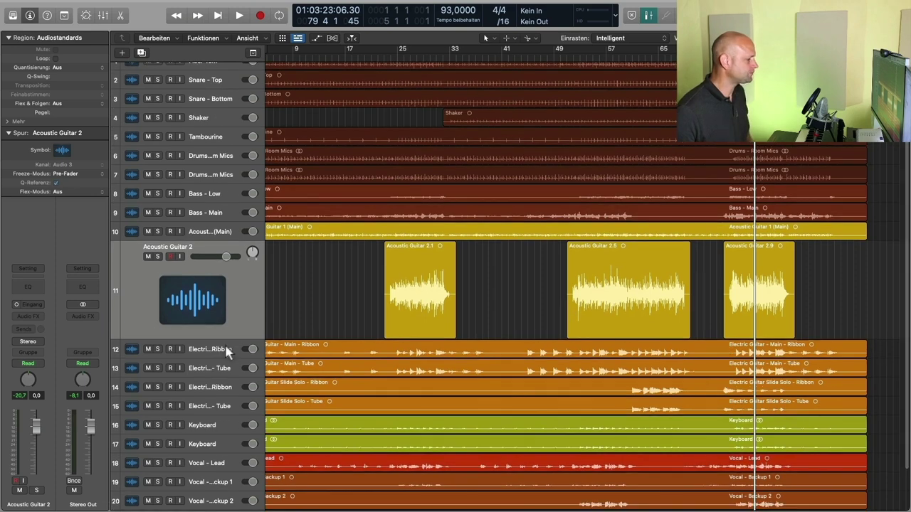
# Step: Trim both Electric Guitar Slide Solo regions together so they run from about bar 60 to about bar 86
pyautogui.click(226, 350)
pyautogui.press('Down')
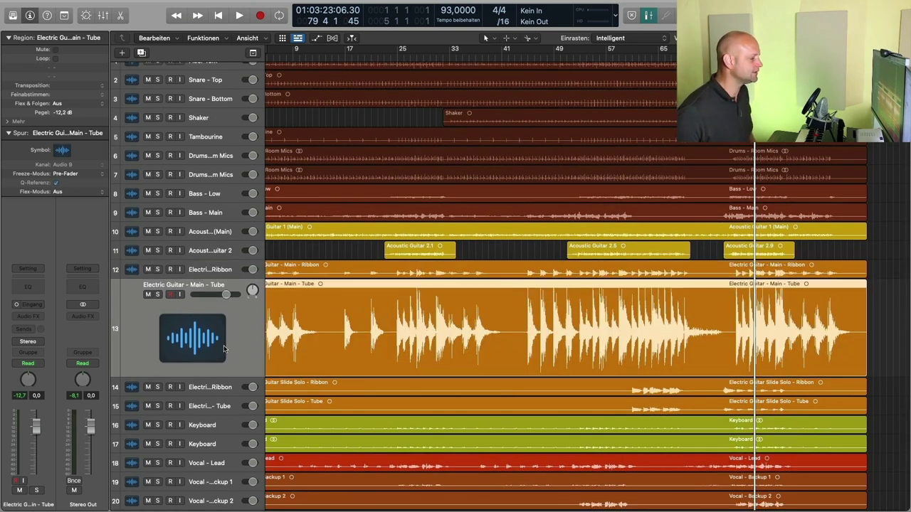
pyautogui.press('Down')
pyautogui.hscroll(-2, 335, 347)
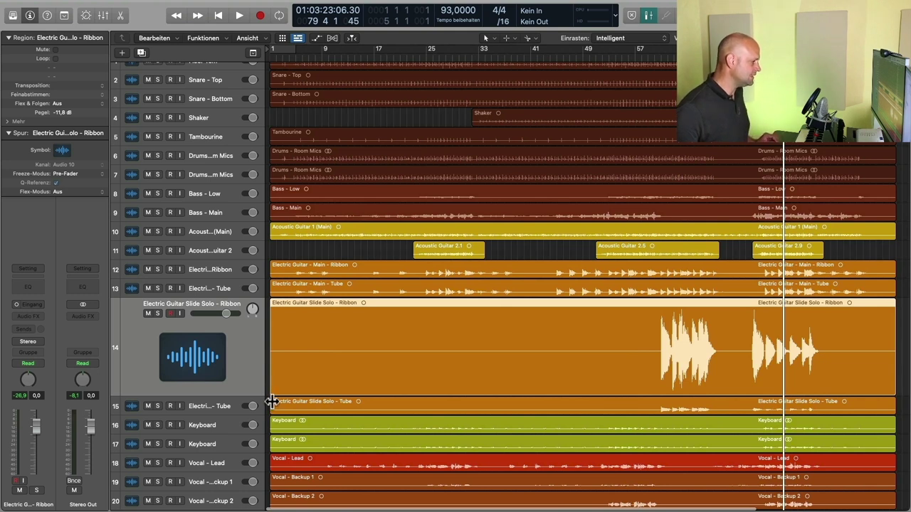
pyautogui.keyDown('shift'); pyautogui.click(301, 408); pyautogui.keyUp('shift')
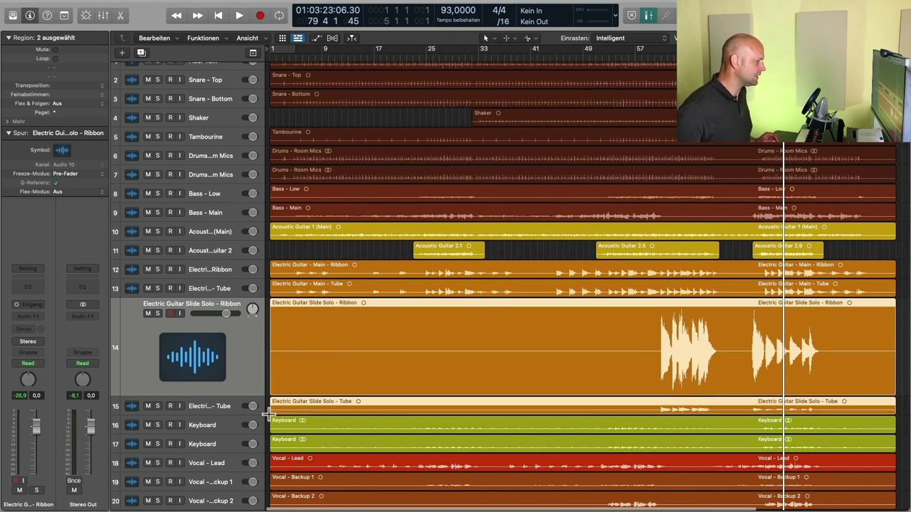
pyautogui.moveTo(275, 411); pyautogui.dragTo(655, 391)
pyautogui.hscroll(3, 712, 399)
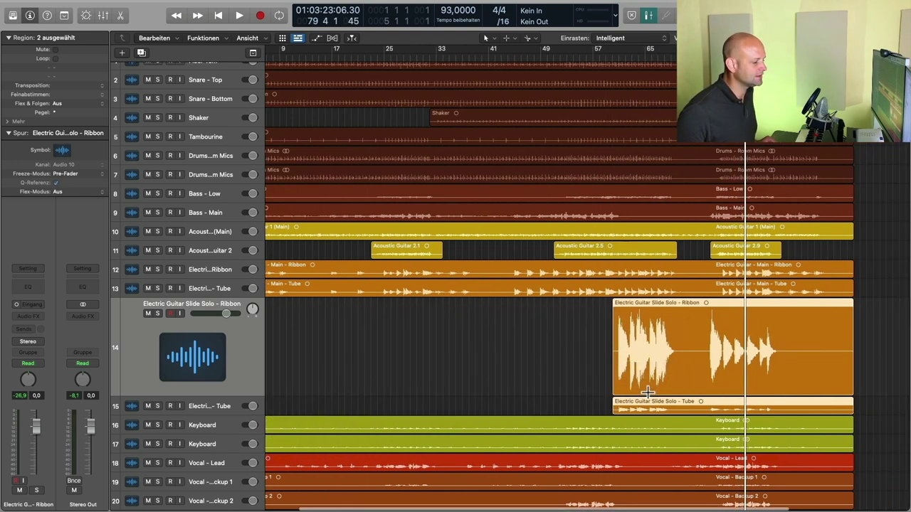
pyautogui.moveTo(817, 410); pyautogui.dragTo(745, 409)
pyautogui.scroll(-1, 477, 364)
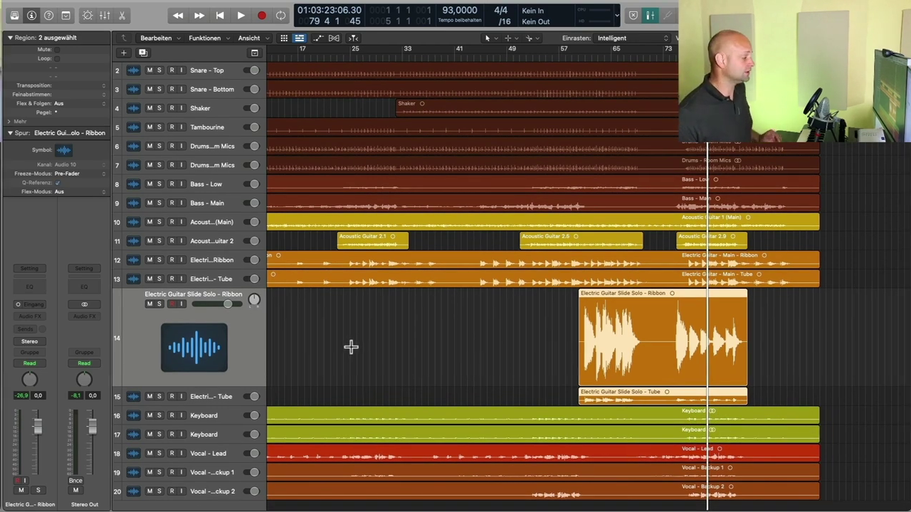
pyautogui.press('z')
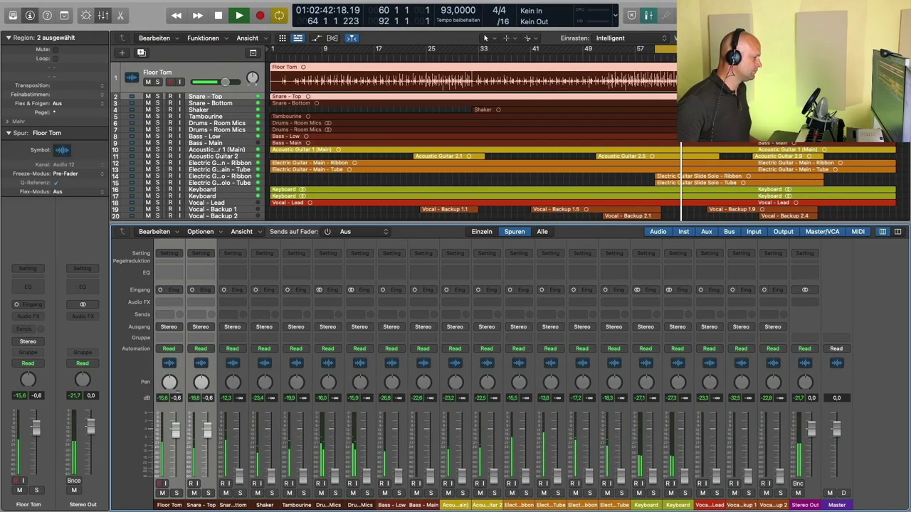
# Step: During playback, raise the Snare - Bottom and Shaker faders to -0.6 dB and set the two backup vocal faders to -2.1 dB
pyautogui.moveTo(238, 507); pyautogui.dragTo(263, 506)
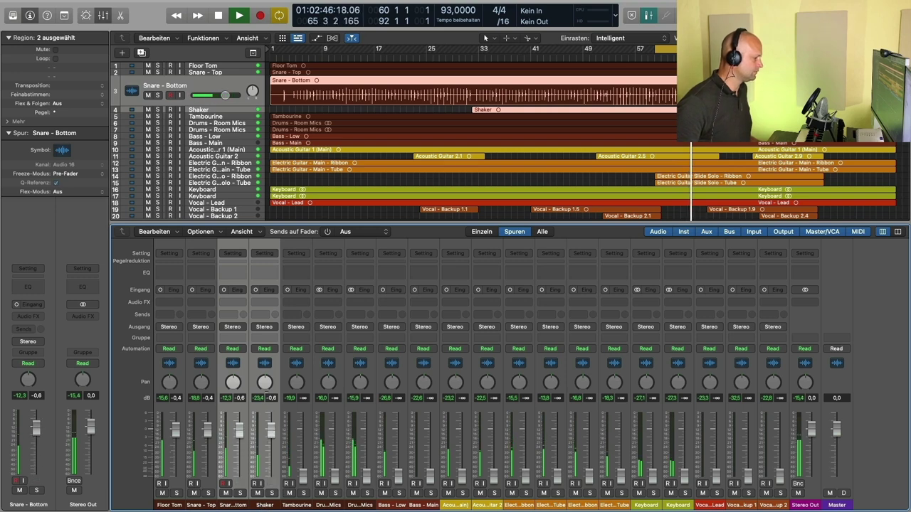
pyautogui.keyDown('shift'); pyautogui.click(271, 447); pyautogui.keyUp('shift')
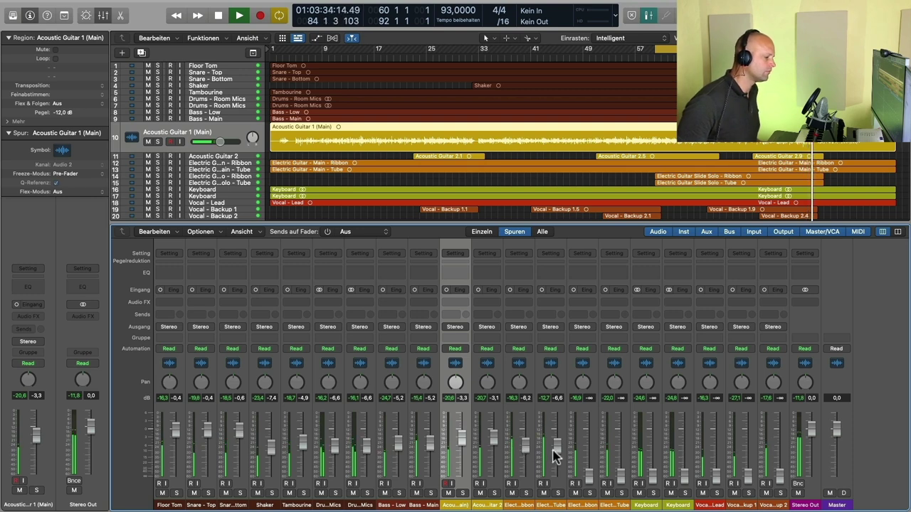
pyautogui.click(748, 456)
pyautogui.moveTo(762, 468); pyautogui.dragTo(748, 432)
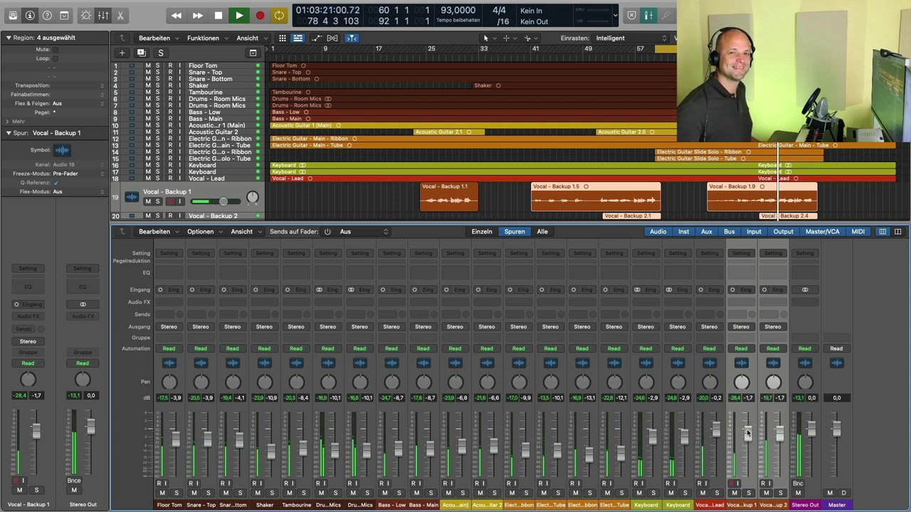
pyautogui.moveTo(748, 436); pyautogui.dragTo(748, 438)
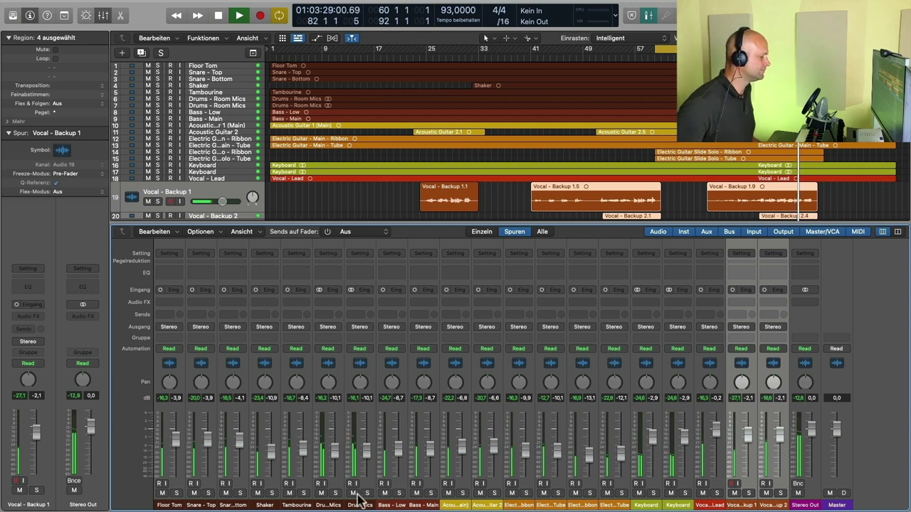
# Step: Raise the drum, bass and acoustic guitar faders, with the acoustic guitars at -0.3 and -0.1 dB, and stop the looped playback with cycling off
pyautogui.moveTo(171, 504); pyautogui.dragTo(487, 505)
pyautogui.press('space')
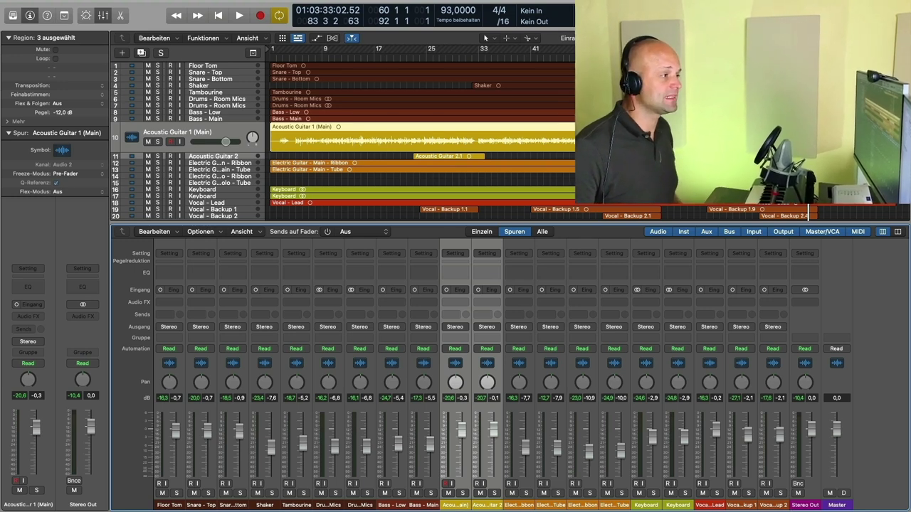
pyautogui.press('c')
pyautogui.press('shift+super+a')
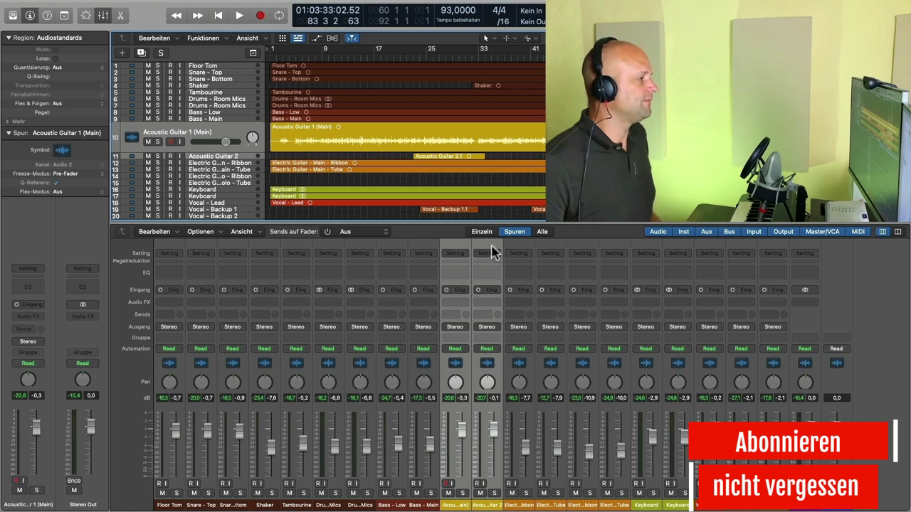
# Step: Play the song and lower the acoustic guitar faders to -2.9 and -2.7 dB, the electric guitar faders to -9.0, -9.1, -12.1 and -11.3 dB
pyautogui.click(276, 58)
pyautogui.click(270, 58)
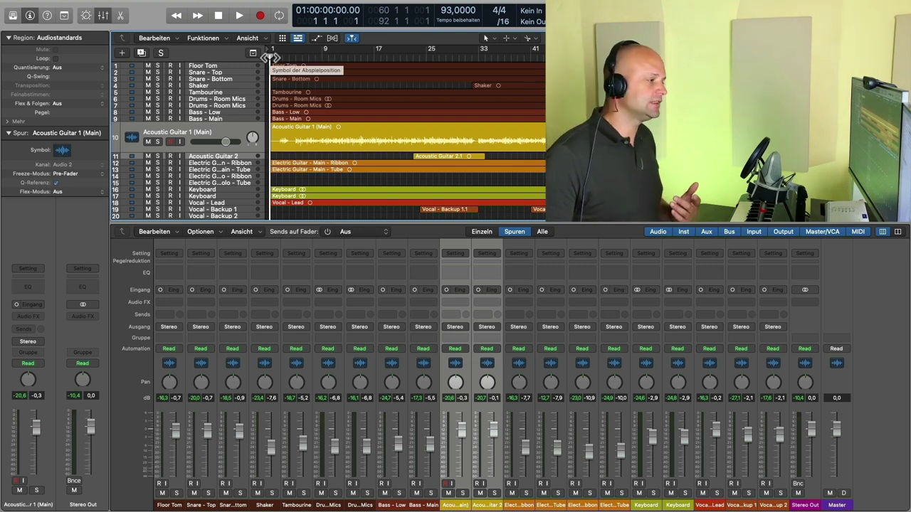
pyautogui.click(886, 406)
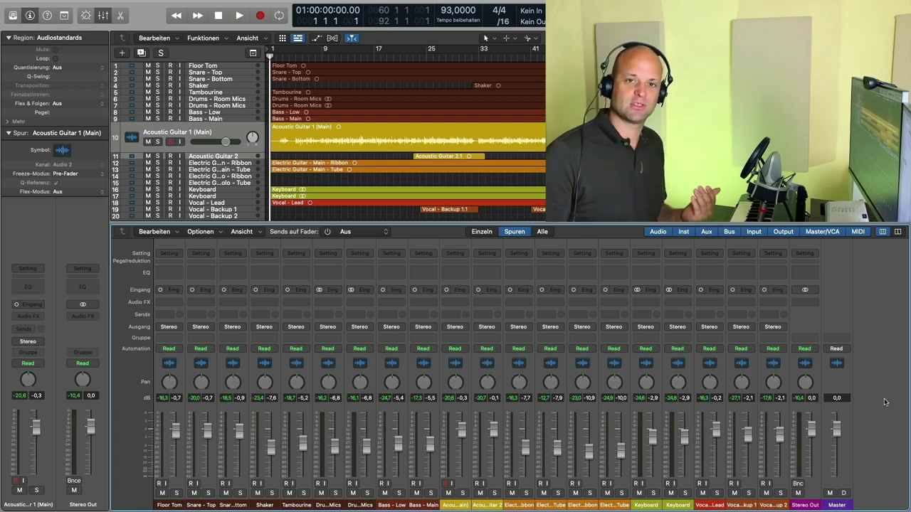
pyautogui.click(296, 55)
pyautogui.press('space')
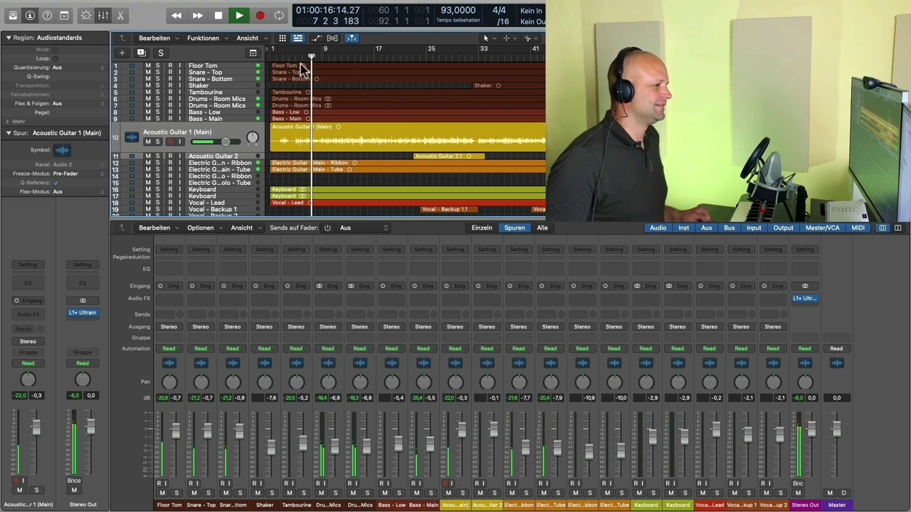
pyautogui.click(360, 55)
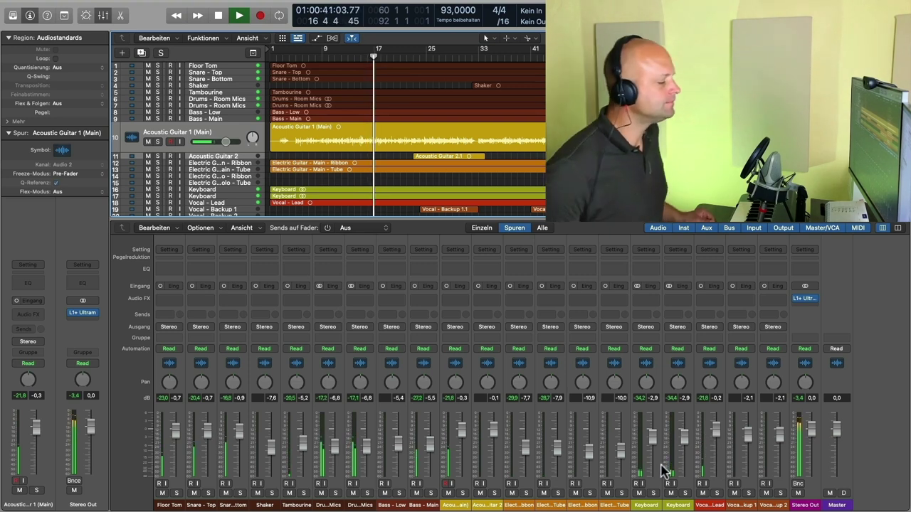
pyautogui.moveTo(453, 508); pyautogui.dragTo(614, 505)
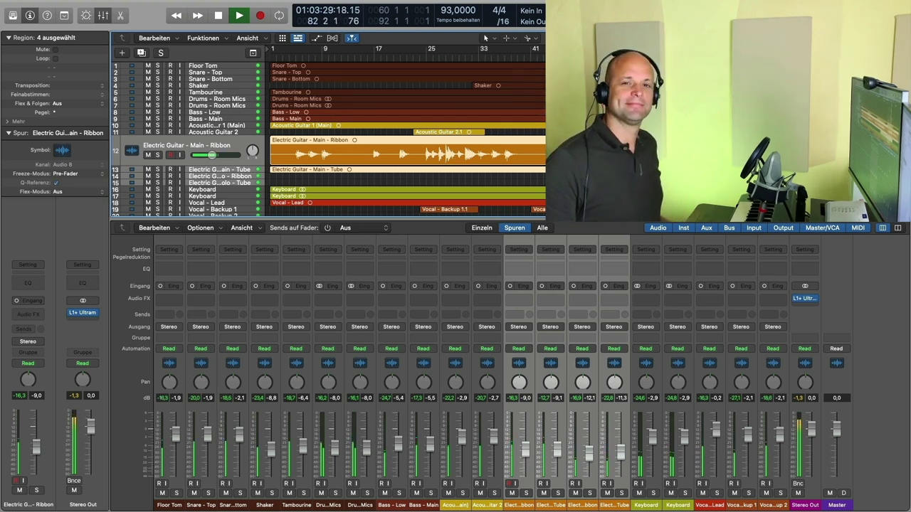
pyautogui.press('space')
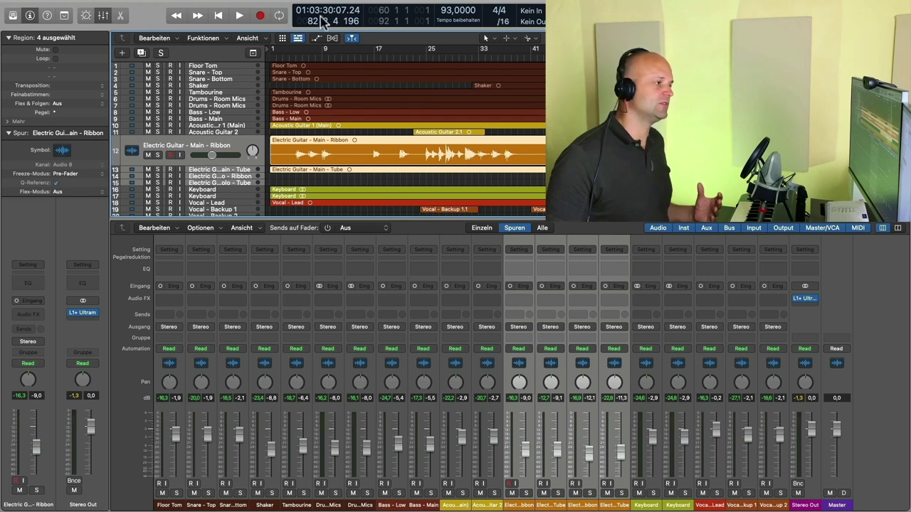
# Step: Solo the seven drum and percussion tracks and listen to them from the point where the Shaker region starts
pyautogui.click(308, 57)
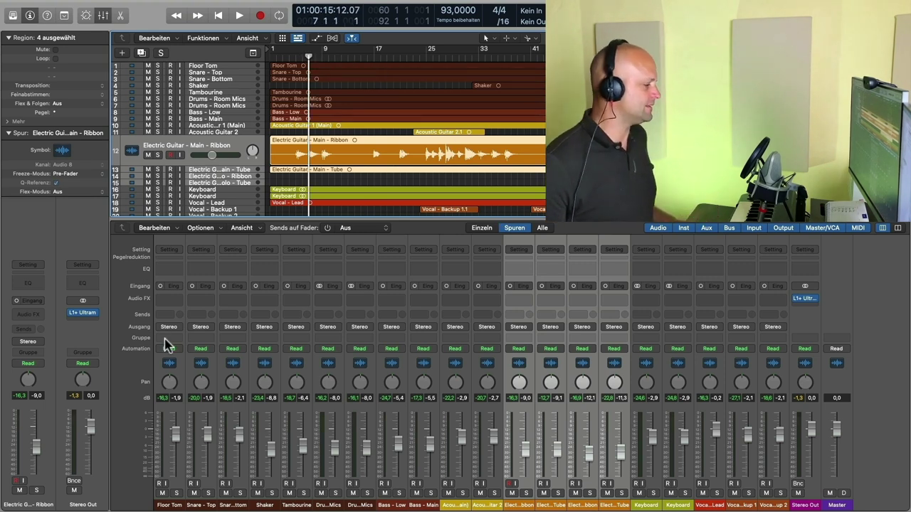
pyautogui.moveTo(171, 507); pyautogui.dragTo(359, 506)
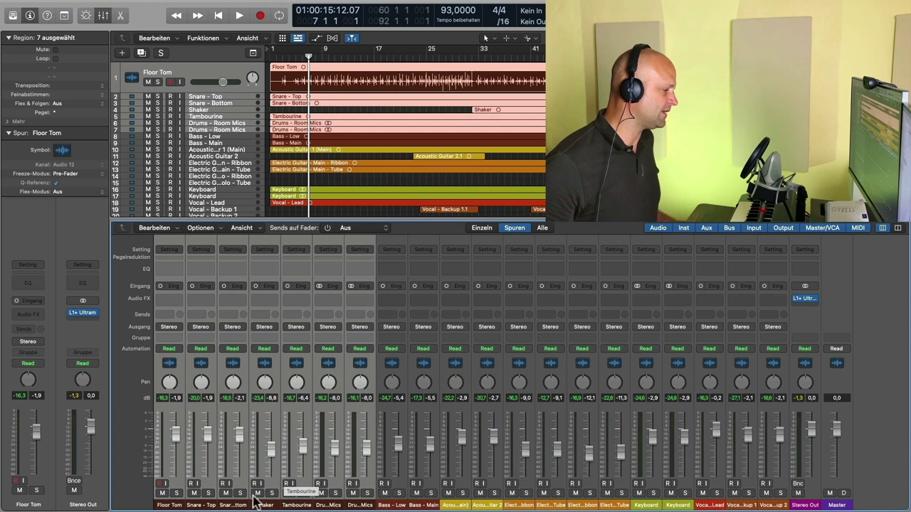
pyautogui.click(241, 494)
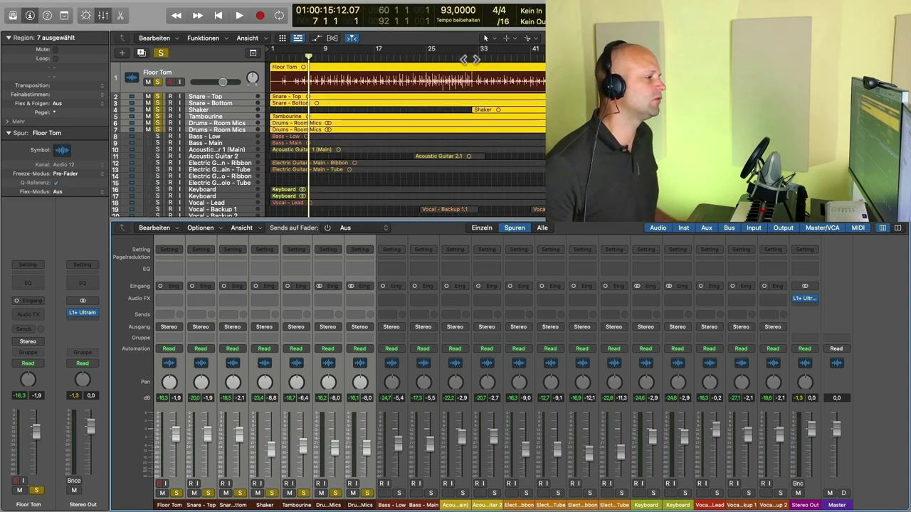
pyautogui.doubleClick(472, 60)
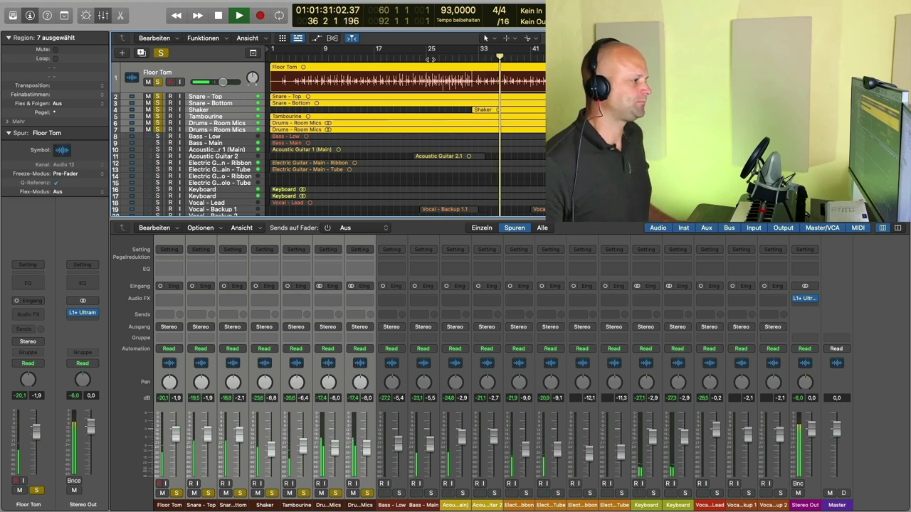
pyautogui.press('space')
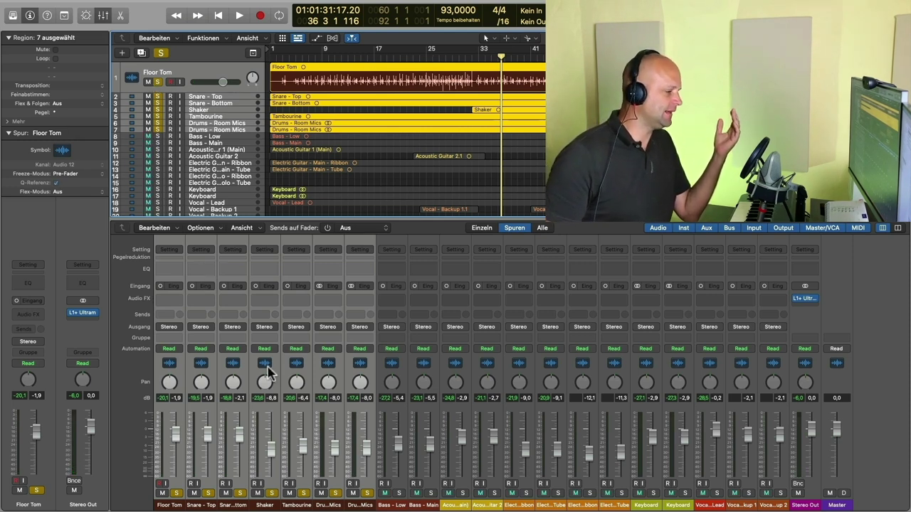
# Step: Add Bass - Low and Bass - Main to the soloed drums and listen to the combined rhythm section
pyautogui.click(389, 506)
pyautogui.keyDown('shift'); pyautogui.click(424, 496); pyautogui.keyUp('shift')
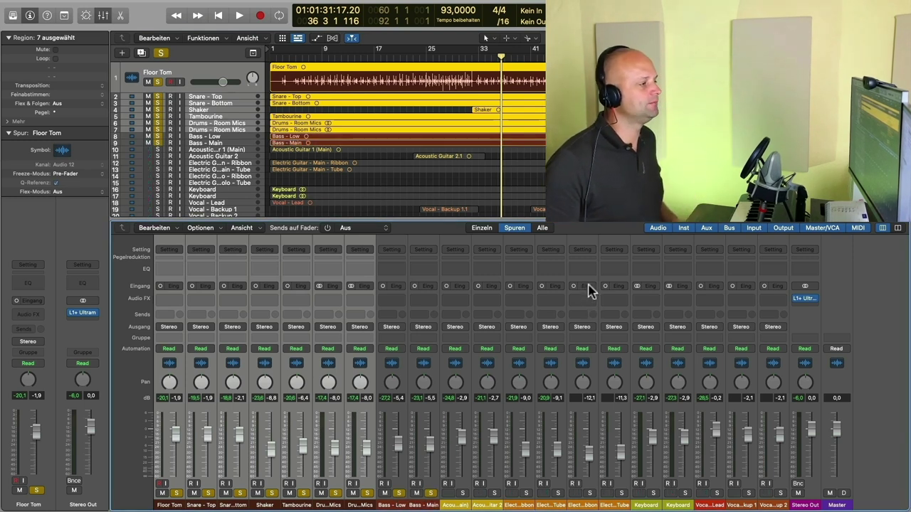
pyautogui.press('space')
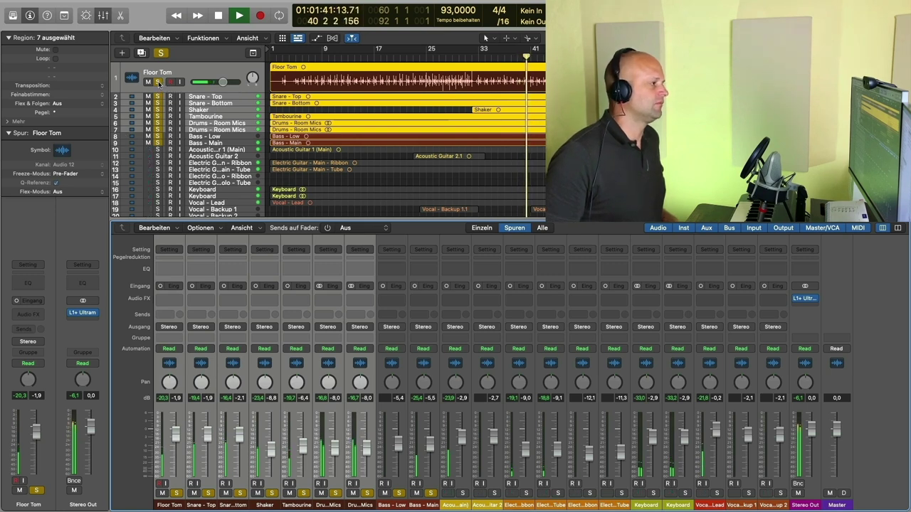
pyautogui.press('space')
# Step: Clear all track solos and, during full playback, lower the two main electric guitar faders to -11.9 and -12.0 dB
pyautogui.moveTo(159, 82); pyautogui.dragTo(158, 142)
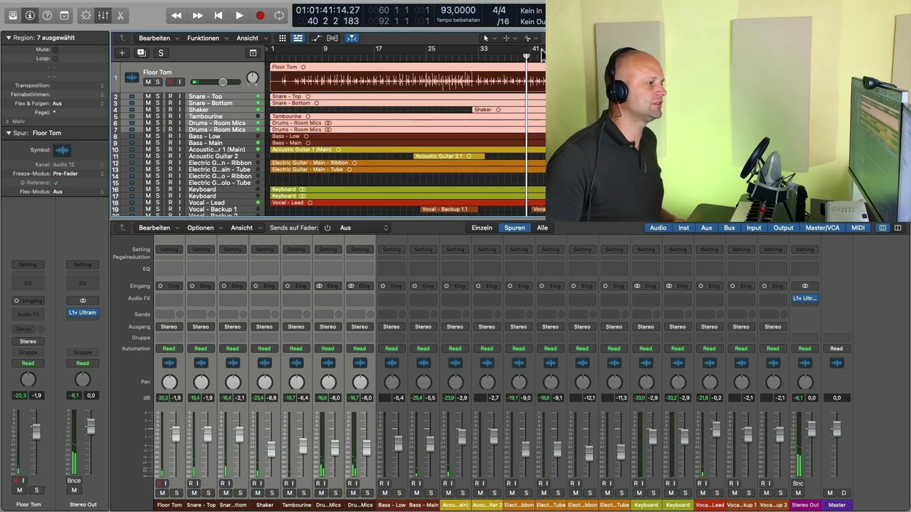
pyautogui.press('space')
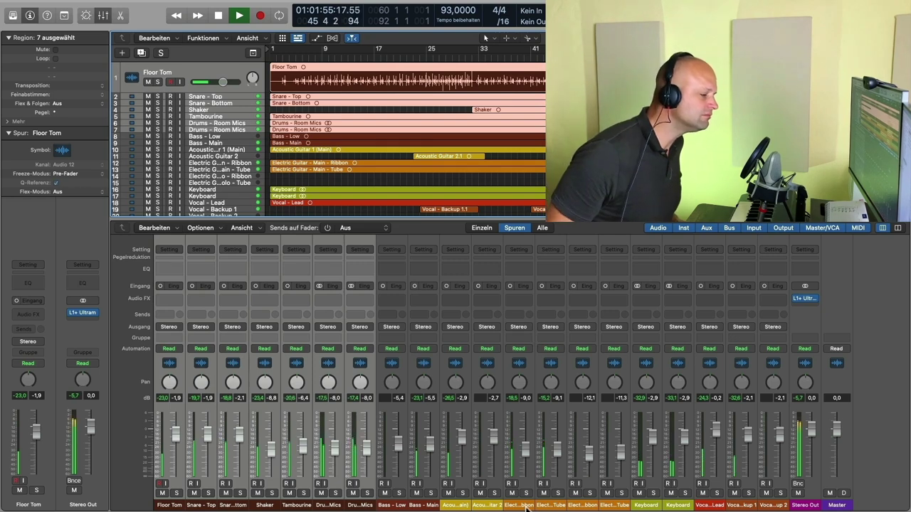
pyautogui.moveTo(533, 381); pyautogui.dragTo(563, 459)
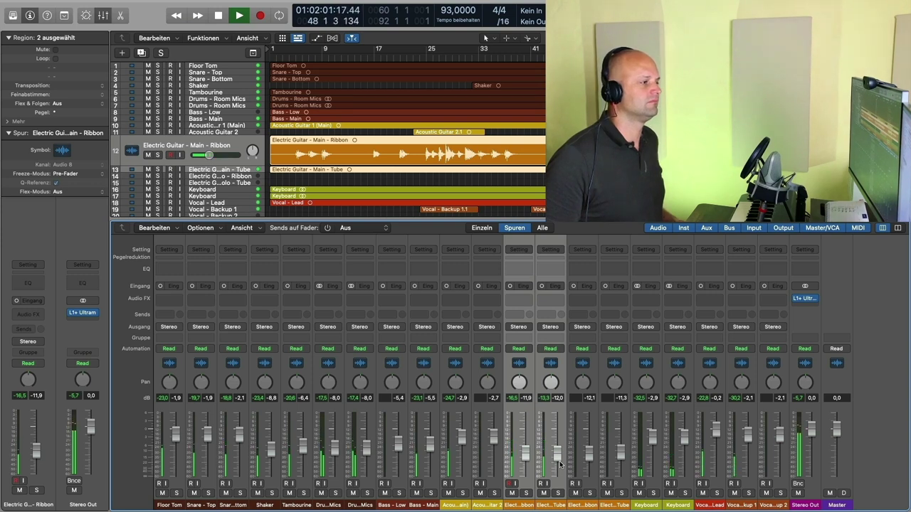
pyautogui.press('space')
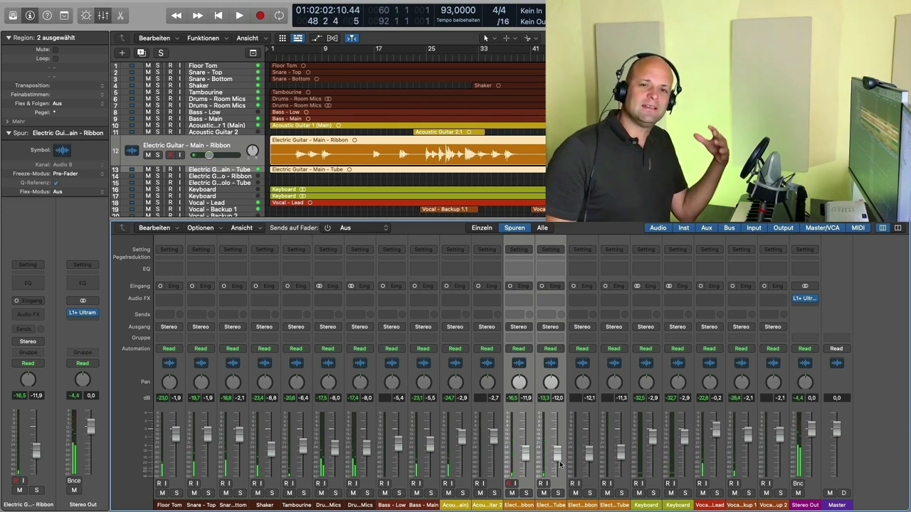